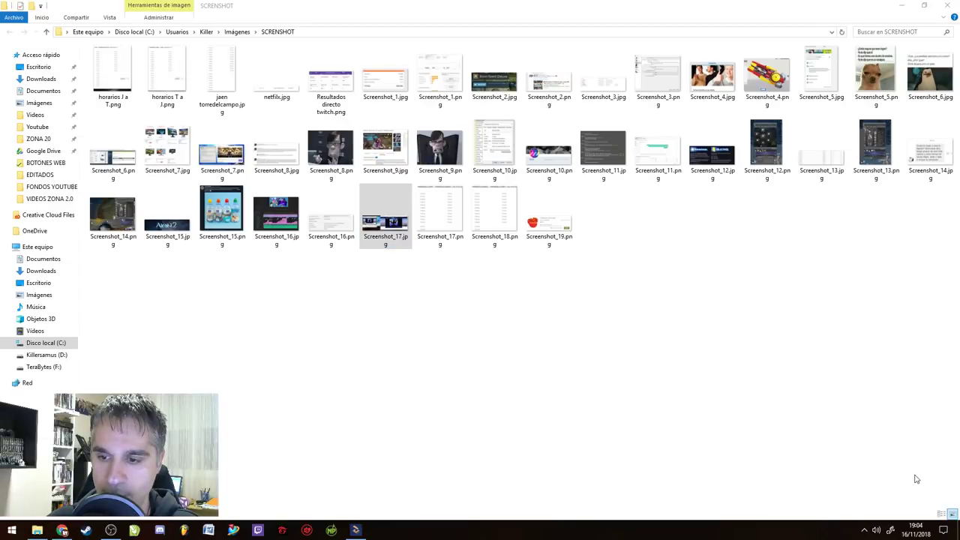
Capture the launcher's COMING SOON artwork with Lightshot as a region of about 619x527 pixels and save it as Screenshot_18.jpg
{"action": "left_click", "coordinate": [901, 6]}
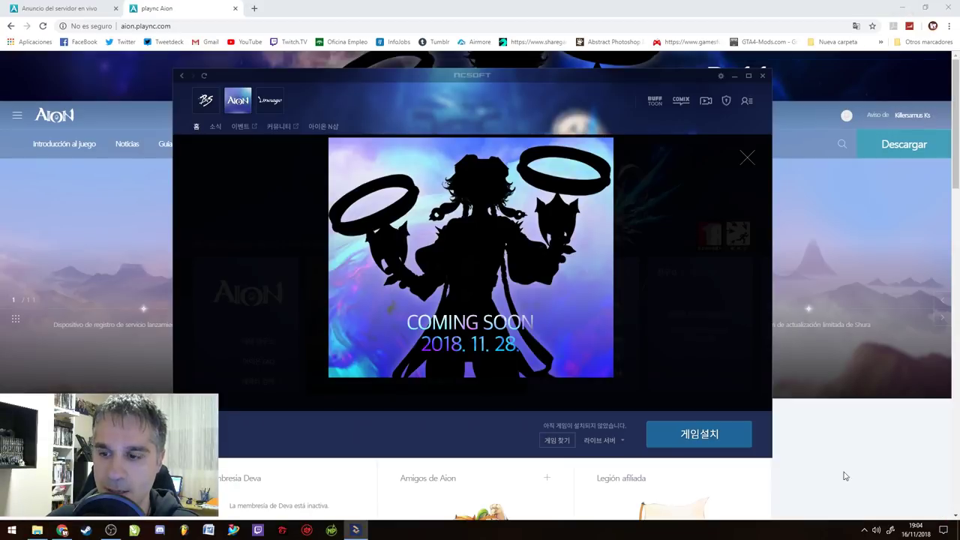
{"action": "left_click", "coordinate": [874, 533]}
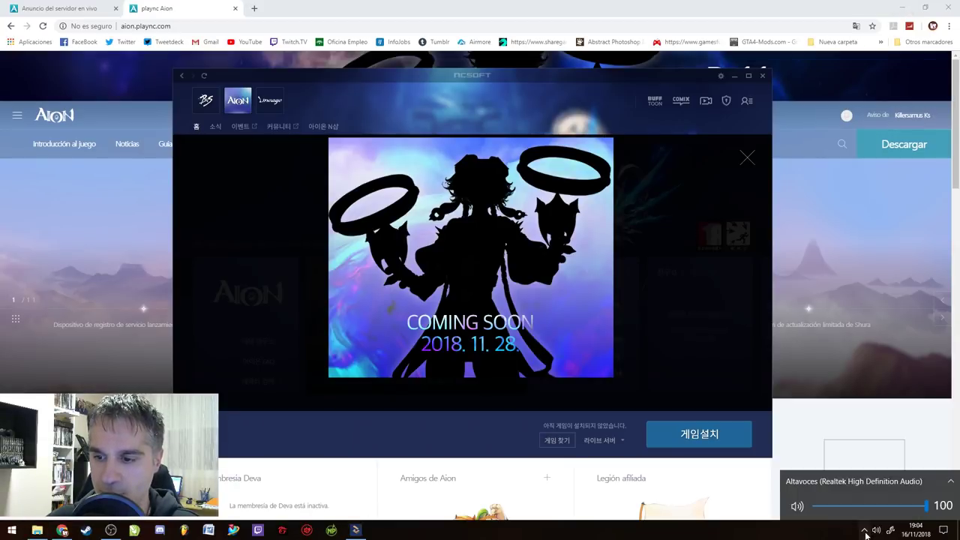
{"action": "left_click", "coordinate": [953, 479]}
{"action": "left_click", "coordinate": [950, 403]}
{"action": "left_click", "coordinate": [864, 531]}
{"action": "left_click", "coordinate": [864, 530]}
{"action": "left_click", "coordinate": [864, 531]}
{"action": "right_click", "coordinate": [855, 490]}
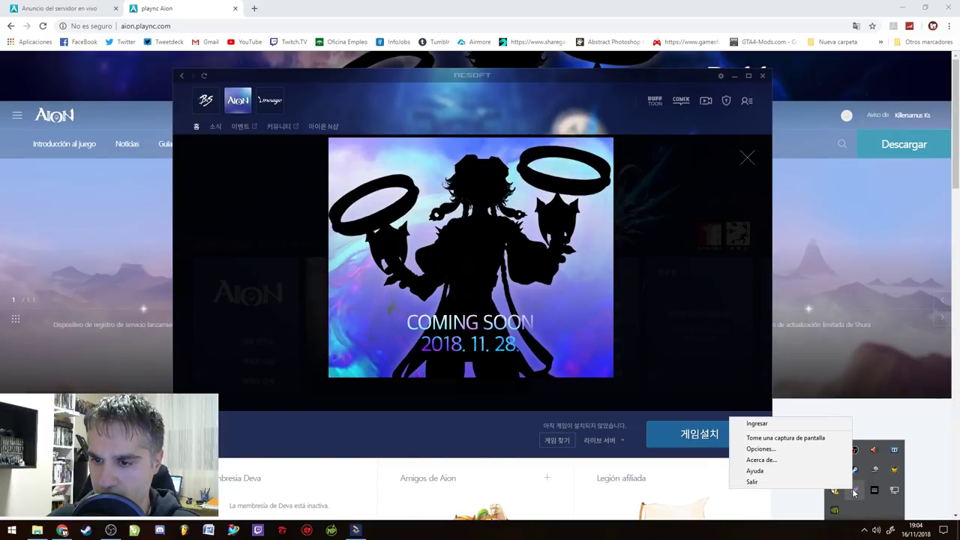
{"action": "left_click", "coordinate": [797, 440]}
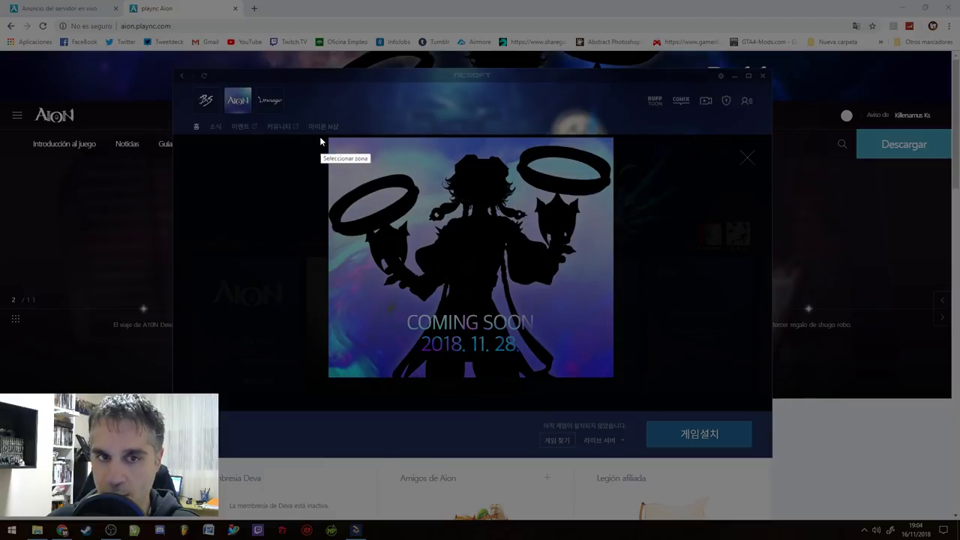
{"action": "mouse_move", "coordinate": [326, 146]}
{"action": "left_mouse_down"}
{"action": "mouse_move", "coordinate": [568, 378]}
{"action": "mouse_move", "coordinate": [629, 391]}
{"action": "left_mouse_up"}
{"action": "left_click", "coordinate": [606, 402]}
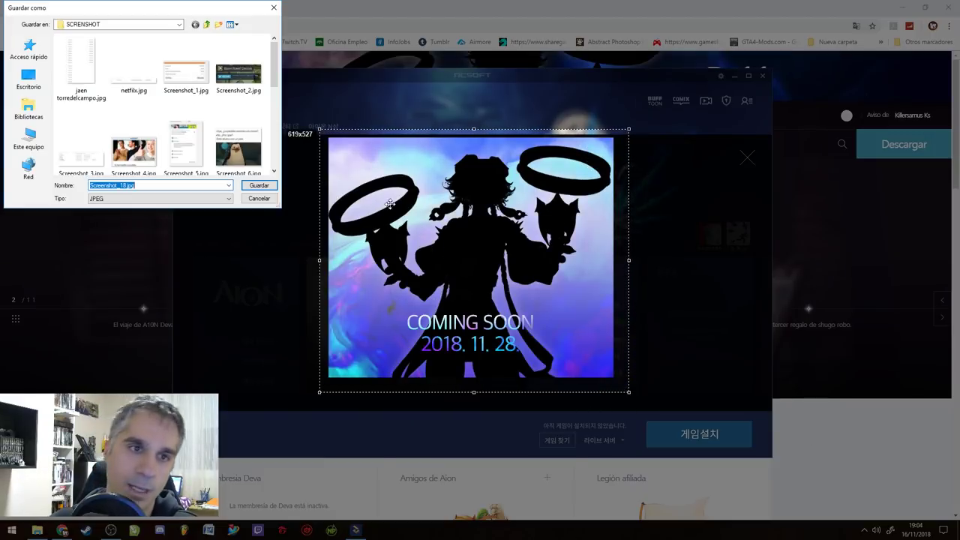
{"action": "left_click", "coordinate": [258, 185]}
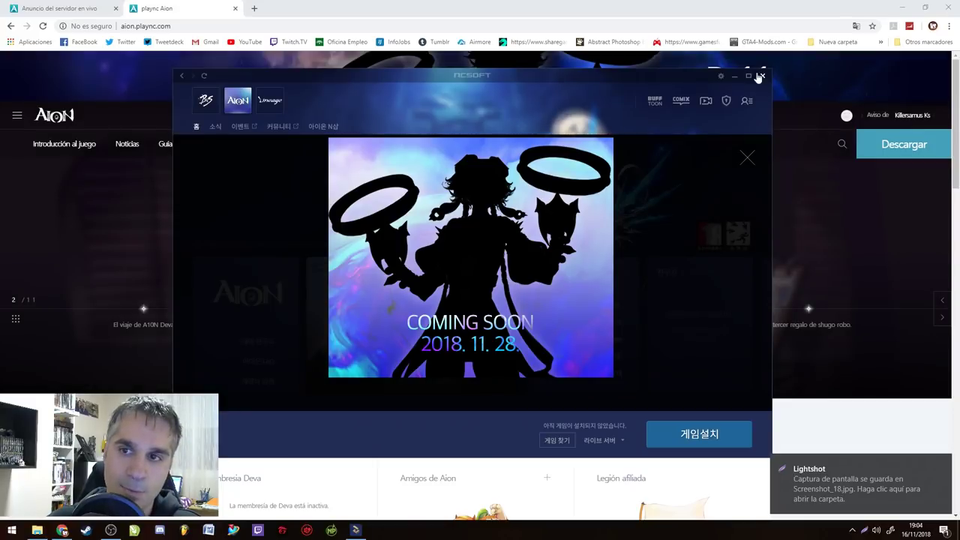
Launch Adobe Photoshop CS6 and close Adobe Premiere Pro
{"action": "left_click", "coordinate": [11, 530]}
{"action": "left_click", "coordinate": [371, 298]}
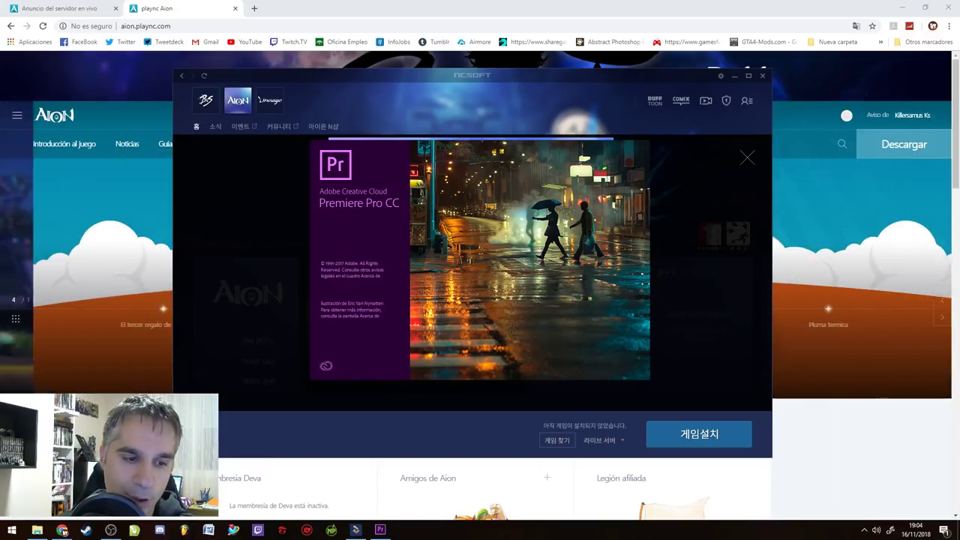
{"action": "left_click", "coordinate": [11, 530]}
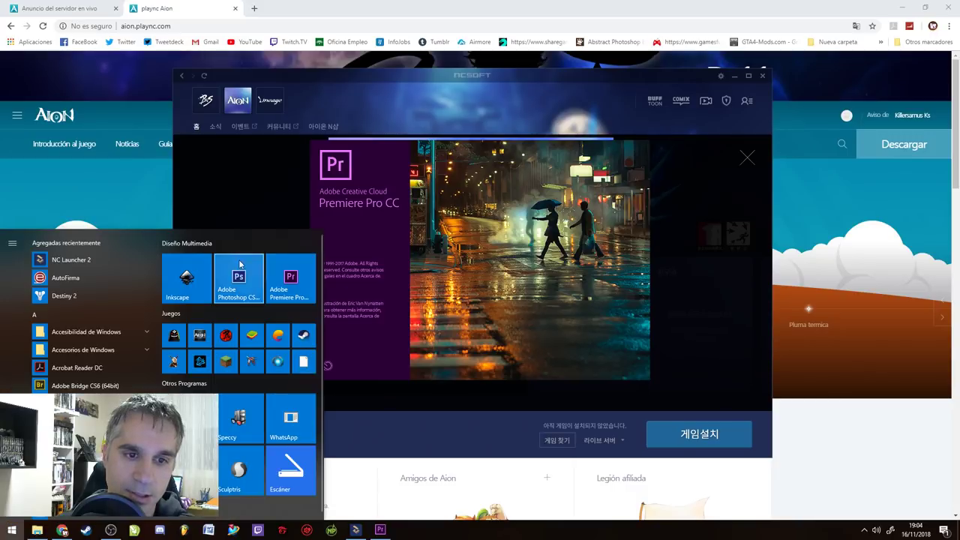
{"action": "left_click", "coordinate": [232, 272]}
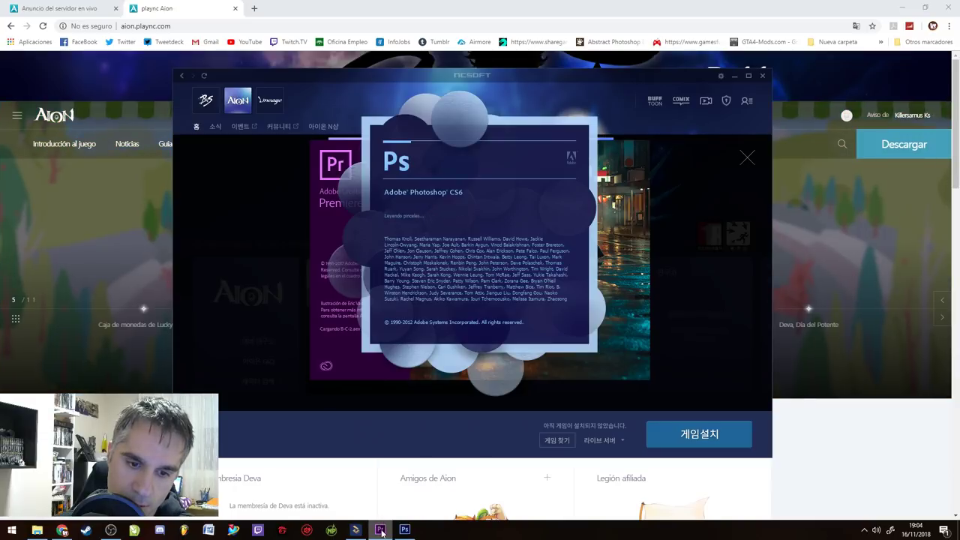
{"action": "mouse_move", "coordinate": [405, 529]}
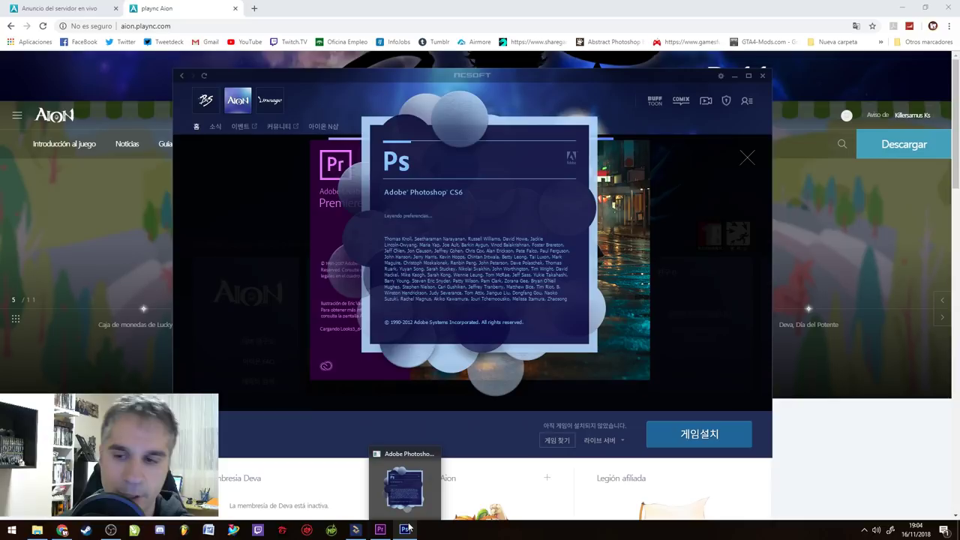
{"action": "left_click", "coordinate": [408, 529]}
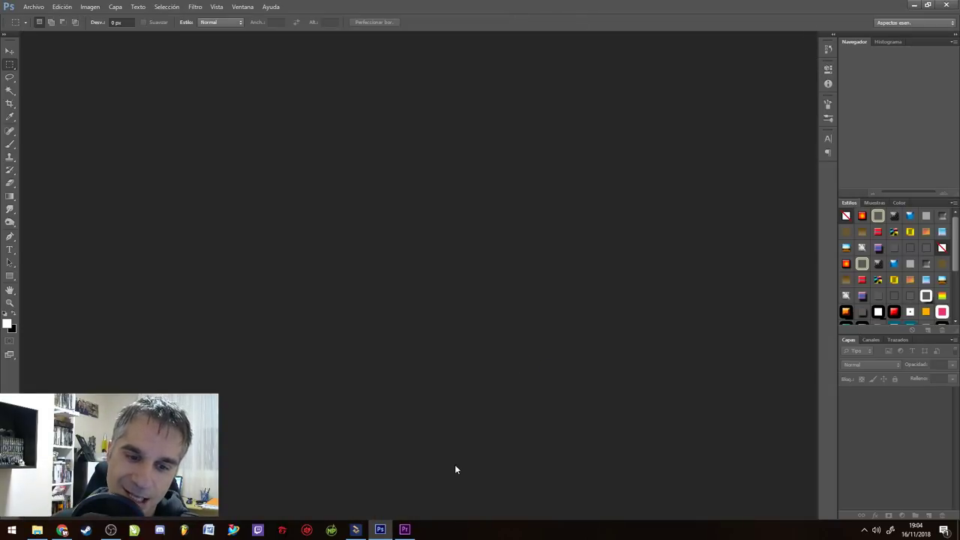
{"action": "left_click", "coordinate": [405, 530]}
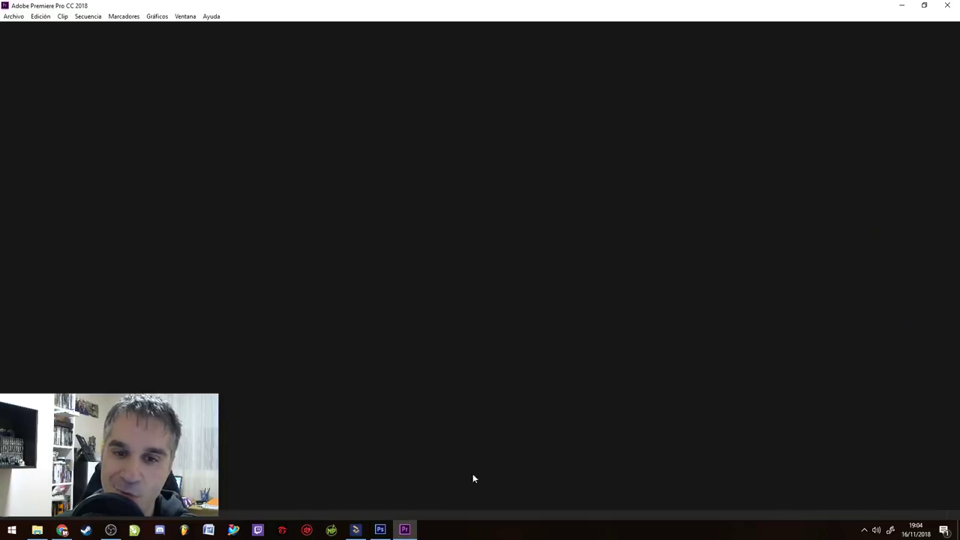
{"action": "left_click", "coordinate": [947, 5]}
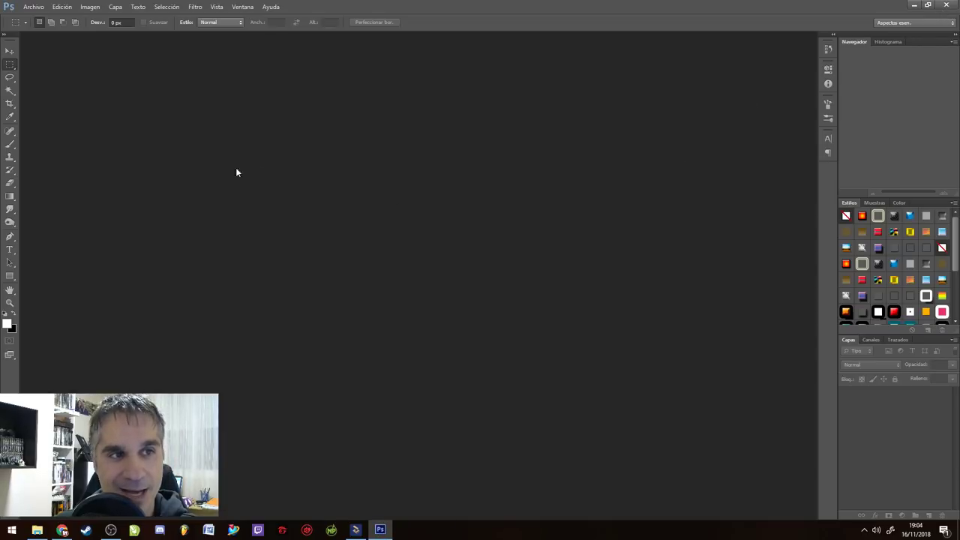
Open Screenshot_18.jpg from the SCRENSHOT folder in Photoshop, leaving its missing colour profile unmodified
{"action": "left_click", "coordinate": [37, 530]}
{"action": "left_click_drag", "start_coordinate": [495, 218], "coordinate": [386, 364]}
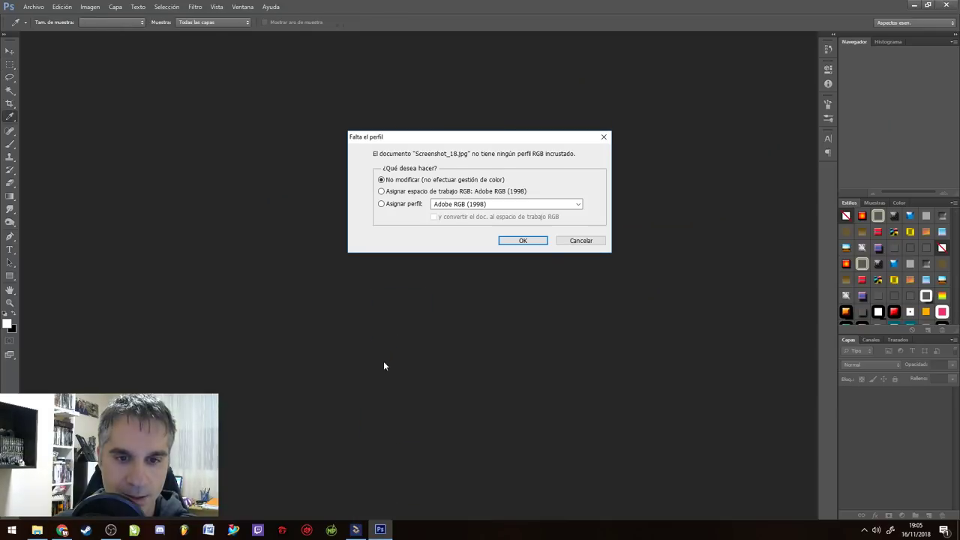
{"action": "left_click", "coordinate": [542, 242]}
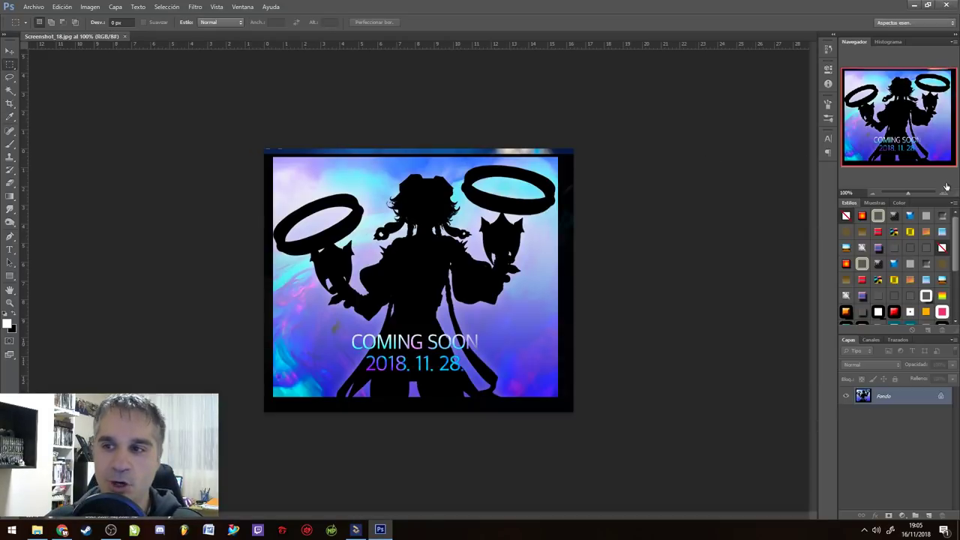
Circle the two bumps at the ends of the silhouette's right-hand ring with a red 2 px brush
{"action": "left_click", "coordinate": [947, 194]}
{"action": "left_click", "coordinate": [947, 194]}
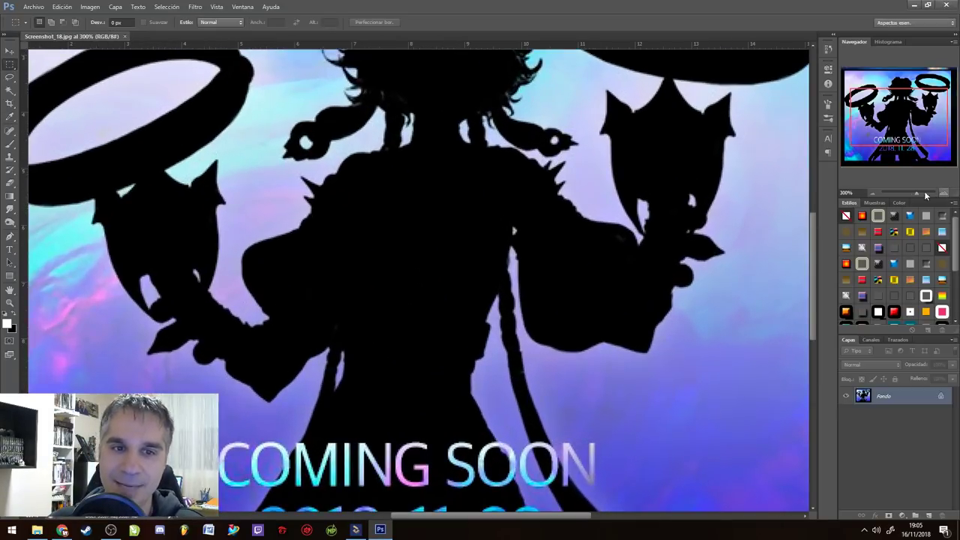
{"action": "left_click", "coordinate": [874, 193]}
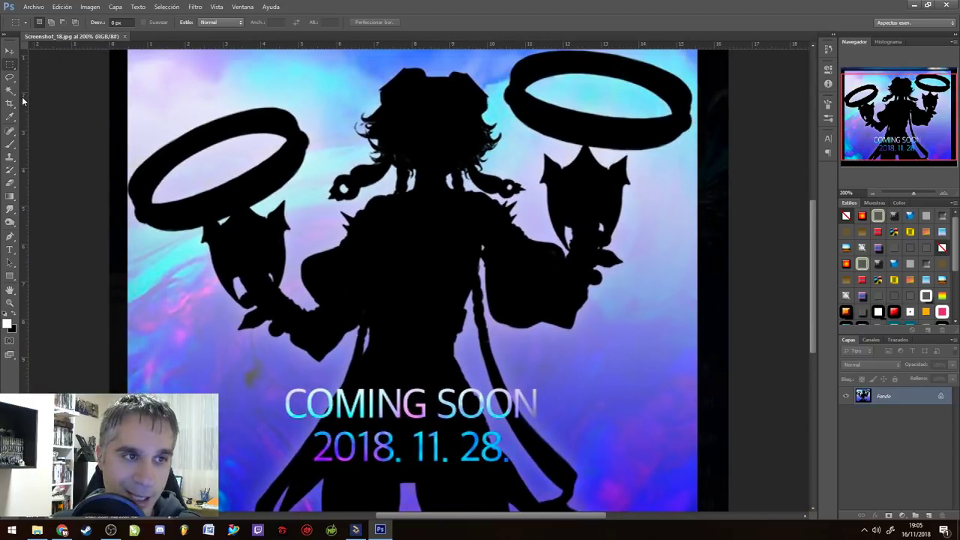
{"action": "left_click", "coordinate": [10, 143]}
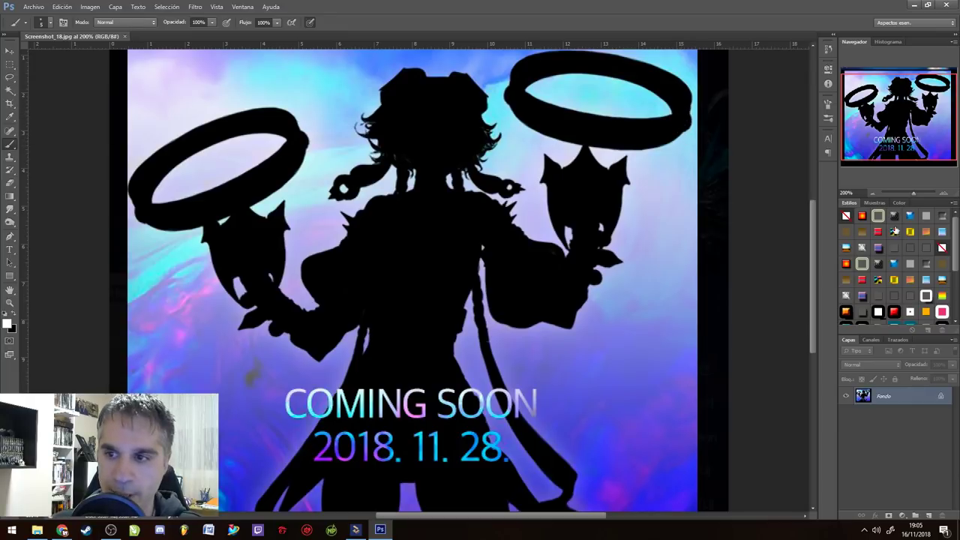
{"action": "left_click", "coordinate": [875, 203]}
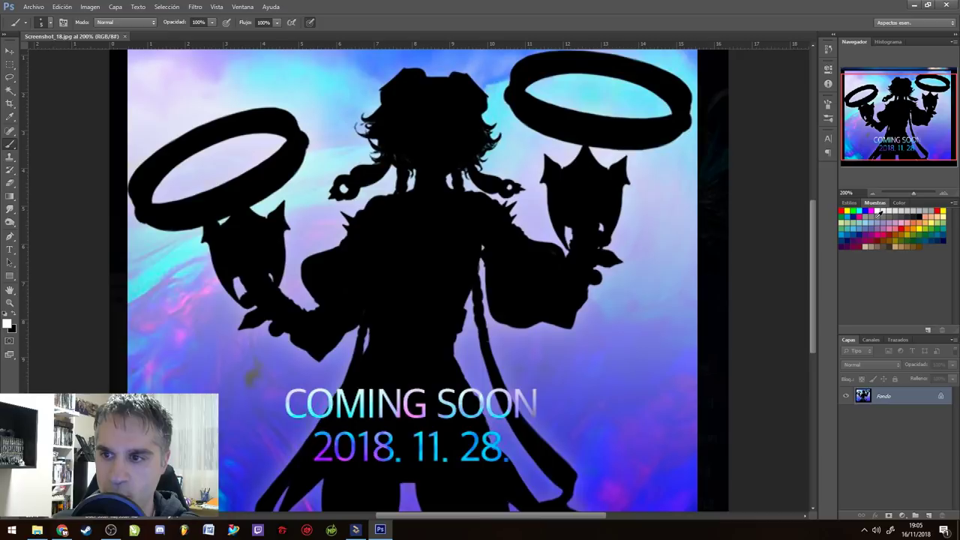
{"action": "left_click", "coordinate": [940, 211]}
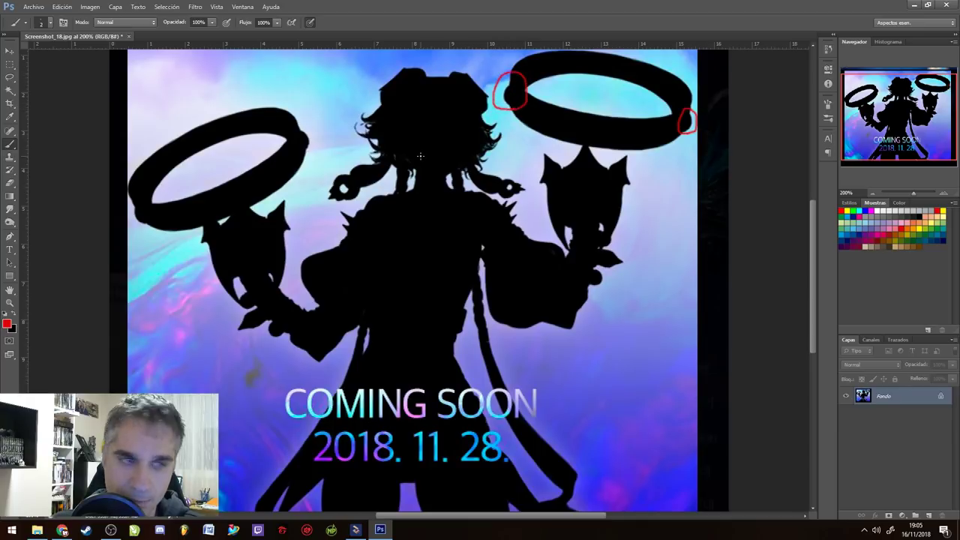
Outline the bumps inside both red circles on the right-hand ring with a blue brush
{"action": "key", "text": "ctrl+plus"}
{"action": "left_click_drag", "start_coordinate": [672, 146], "coordinate": [335, 372]}
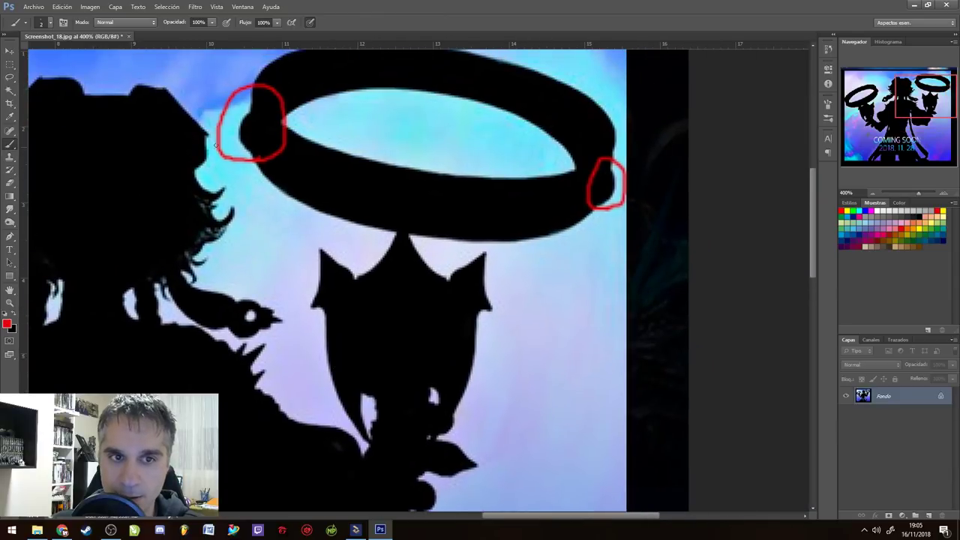
{"action": "scroll", "coordinate": [350, 225], "scroll_direction": "up", "scroll_amount": 3}
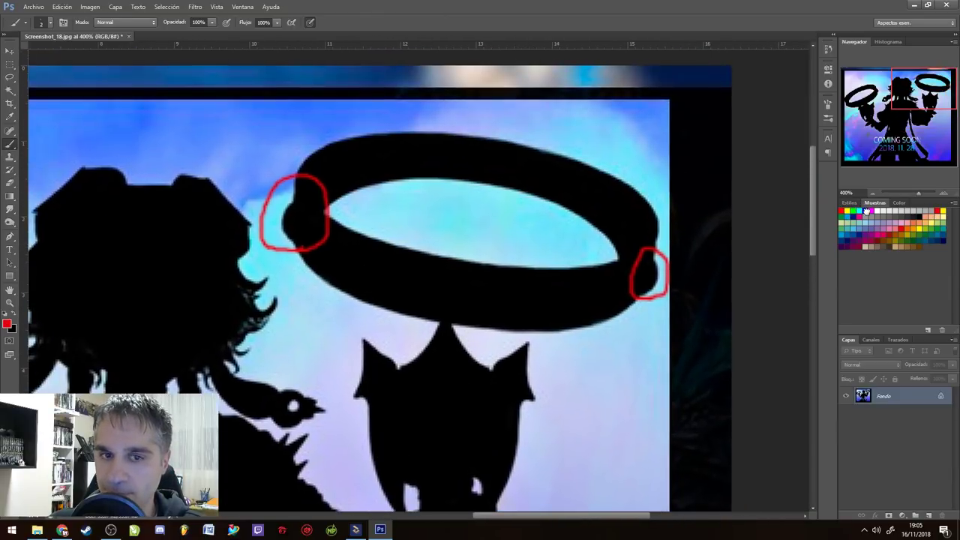
{"action": "left_click", "coordinate": [866, 212]}
{"action": "left_click_drag", "start_coordinate": [297, 204], "coordinate": [299, 244]}
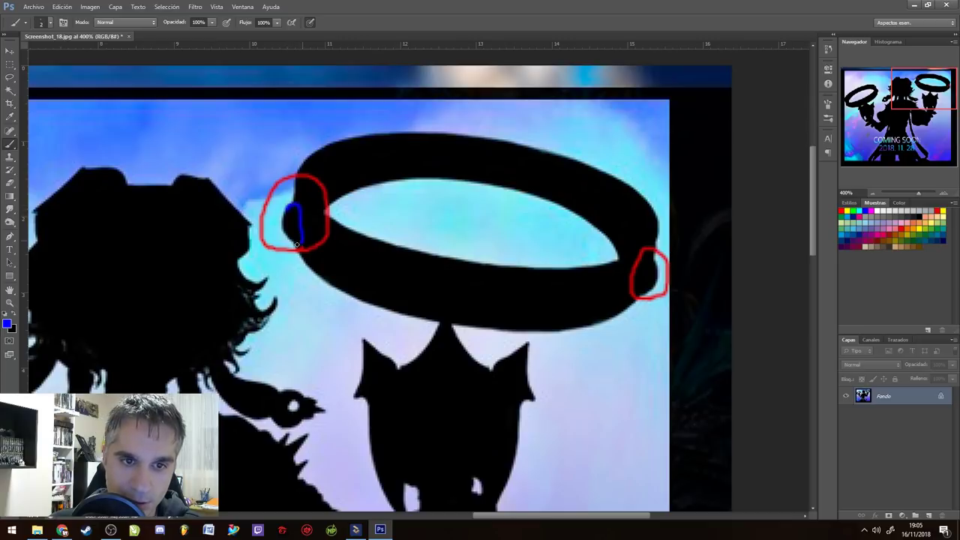
{"action": "left_click_drag", "start_coordinate": [289, 201], "coordinate": [284, 225]}
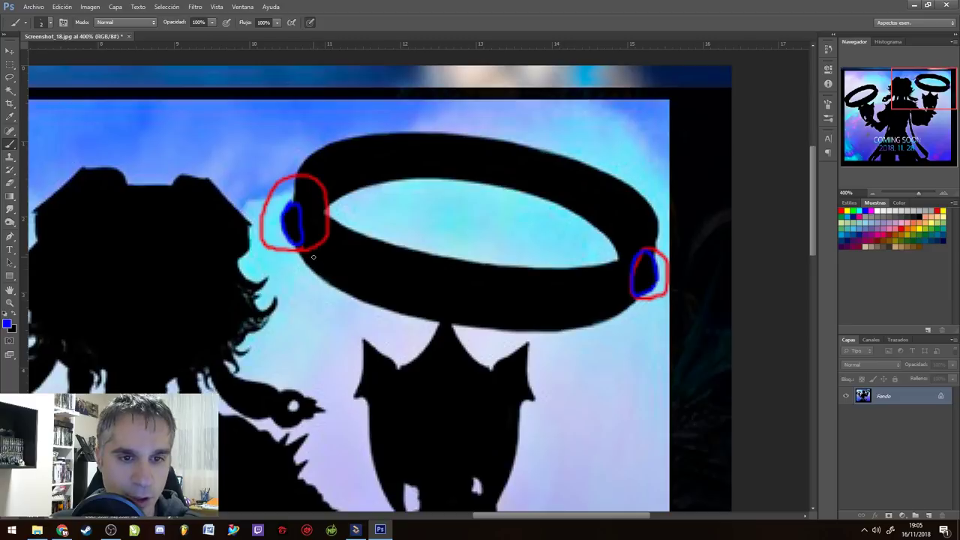
Draw six small blue jingle shapes in a row along the front band of the right-hand ring
{"action": "mouse_move", "coordinate": [324, 234]}
{"action": "left_mouse_down"}
{"action": "mouse_move", "coordinate": [339, 262]}
{"action": "mouse_move", "coordinate": [318, 250]}
{"action": "left_mouse_up"}
{"action": "mouse_move", "coordinate": [365, 287]}
{"action": "left_mouse_down"}
{"action": "mouse_move", "coordinate": [377, 258]}
{"action": "mouse_move", "coordinate": [396, 261]}
{"action": "mouse_move", "coordinate": [390, 287]}
{"action": "mouse_move", "coordinate": [366, 285]}
{"action": "left_mouse_up"}
{"action": "mouse_move", "coordinate": [424, 302]}
{"action": "left_mouse_down"}
{"action": "mouse_move", "coordinate": [436, 274]}
{"action": "mouse_move", "coordinate": [456, 284]}
{"action": "mouse_move", "coordinate": [447, 311]}
{"action": "mouse_move", "coordinate": [425, 301]}
{"action": "left_mouse_up"}
{"action": "mouse_move", "coordinate": [498, 308]}
{"action": "left_mouse_down"}
{"action": "mouse_move", "coordinate": [505, 279]}
{"action": "mouse_move", "coordinate": [520, 289]}
{"action": "mouse_move", "coordinate": [499, 309]}
{"action": "left_mouse_up"}
{"action": "mouse_move", "coordinate": [557, 309]}
{"action": "left_mouse_down"}
{"action": "mouse_move", "coordinate": [566, 286]}
{"action": "mouse_move", "coordinate": [572, 321]}
{"action": "mouse_move", "coordinate": [555, 306]}
{"action": "left_mouse_up"}
{"action": "left_click_drag", "start_coordinate": [612, 277], "coordinate": [585, 306]}
Trace the inner and outer edges of the right-hand ring in blue, undoing the misdrawn strokes
{"action": "mouse_move", "coordinate": [293, 198]}
{"action": "left_mouse_down"}
{"action": "mouse_move", "coordinate": [312, 174]}
{"action": "mouse_move", "coordinate": [297, 173]}
{"action": "mouse_move", "coordinate": [340, 140]}
{"action": "mouse_move", "coordinate": [472, 140]}
{"action": "mouse_move", "coordinate": [598, 173]}
{"action": "mouse_move", "coordinate": [645, 197]}
{"action": "mouse_move", "coordinate": [667, 223]}
{"action": "mouse_move", "coordinate": [609, 266]}
{"action": "mouse_move", "coordinate": [510, 274]}
{"action": "mouse_move", "coordinate": [355, 241]}
{"action": "mouse_move", "coordinate": [307, 205]}
{"action": "mouse_move", "coordinate": [302, 188]}
{"action": "mouse_move", "coordinate": [303, 164]}
{"action": "mouse_move", "coordinate": [327, 213]}
{"action": "mouse_move", "coordinate": [419, 178]}
{"action": "mouse_move", "coordinate": [517, 185]}
{"action": "mouse_move", "coordinate": [558, 198]}
{"action": "mouse_move", "coordinate": [615, 250]}
{"action": "left_mouse_up"}
{"action": "key", "text": "ctrl+z"}
{"action": "mouse_move", "coordinate": [298, 245]}
{"action": "left_mouse_down"}
{"action": "mouse_move", "coordinate": [368, 294]}
{"action": "mouse_move", "coordinate": [483, 326]}
{"action": "mouse_move", "coordinate": [538, 329]}
{"action": "left_mouse_up"}
{"action": "key", "text": "ctrl+z"}
{"action": "mouse_move", "coordinate": [294, 244]}
{"action": "left_mouse_down"}
{"action": "mouse_move", "coordinate": [342, 291]}
{"action": "mouse_move", "coordinate": [412, 321]}
{"action": "mouse_move", "coordinate": [559, 331]}
{"action": "mouse_move", "coordinate": [609, 321]}
{"action": "mouse_move", "coordinate": [649, 293]}
{"action": "left_mouse_up"}
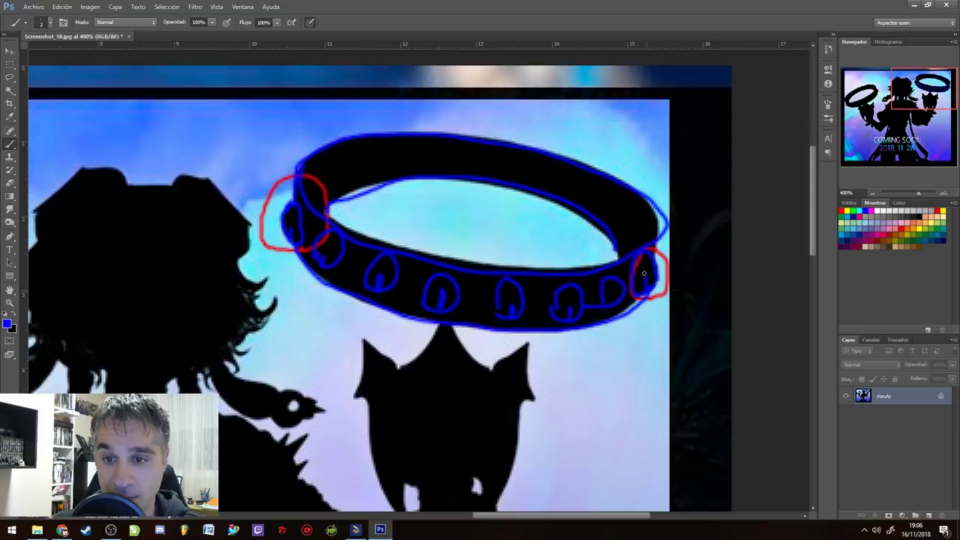
Switch to Chrome and search Google for "pandereta" in a new tab
{"action": "left_click", "coordinate": [914, 5]}
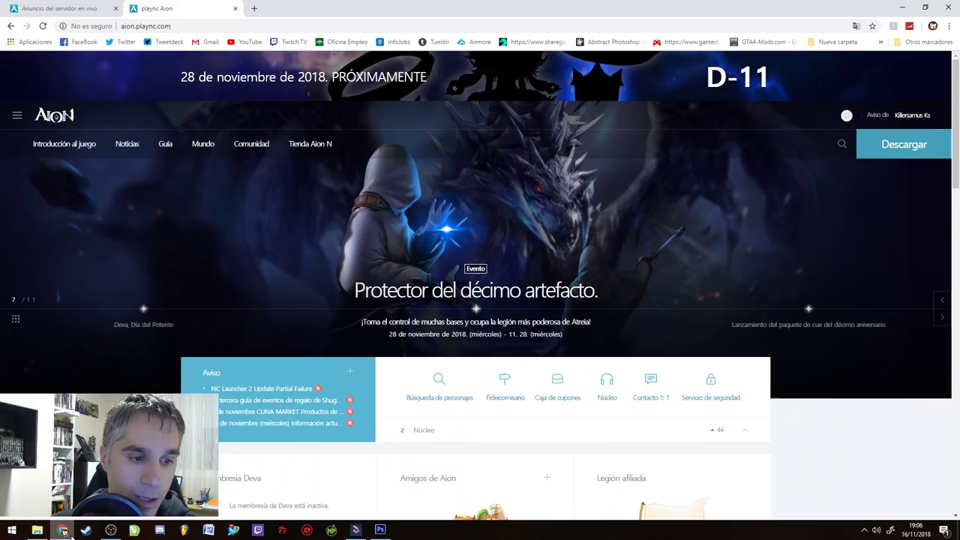
{"action": "left_click", "coordinate": [254, 9]}
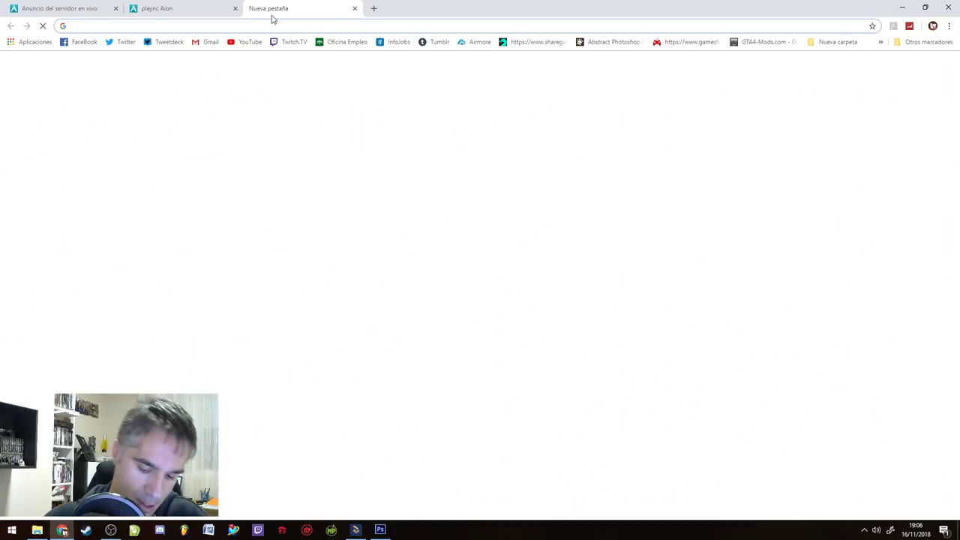
{"action": "type", "text": "pande"}
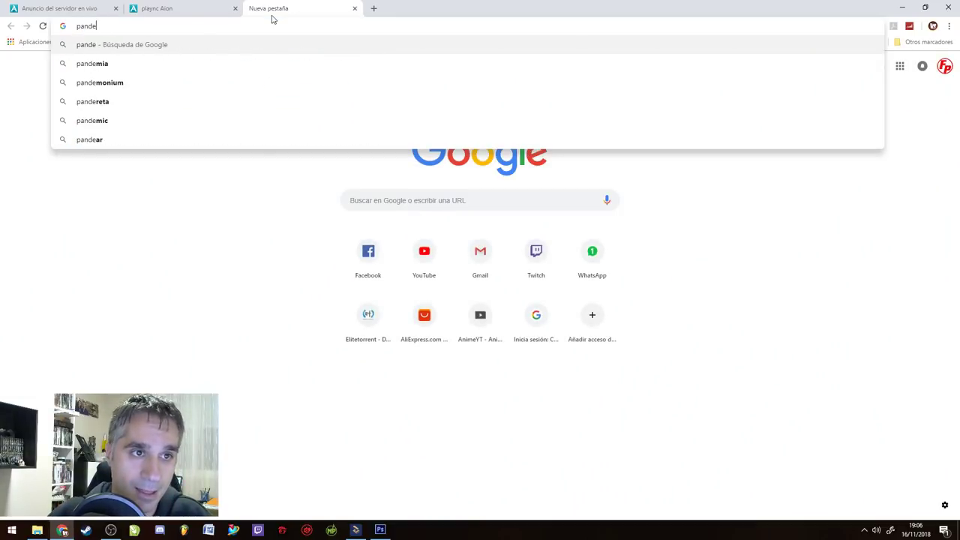
{"action": "type", "text": "reta"}
{"action": "key", "text": "Return"}
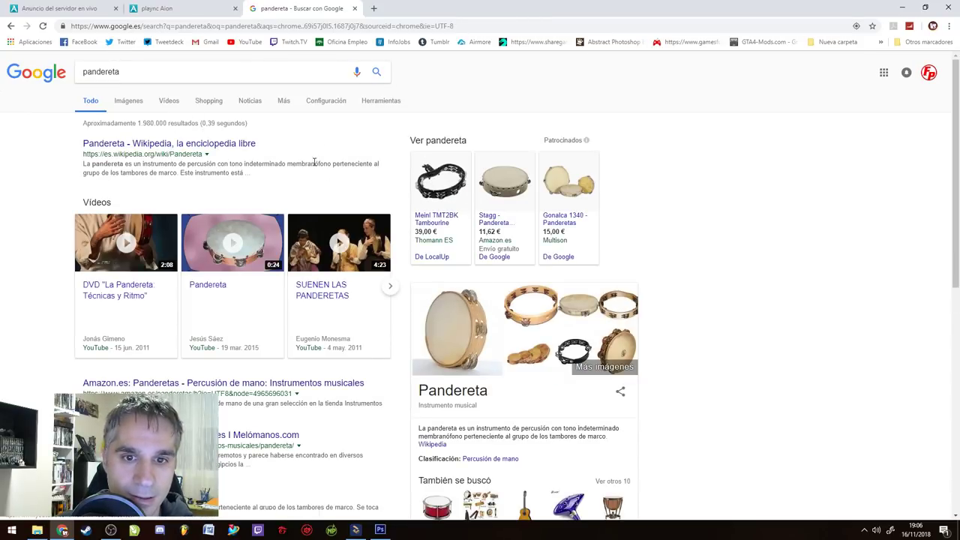
Look over the Meinl TMT2BK Tambourine page on Thomann and its related products, and close the page
{"action": "left_click", "coordinate": [429, 216]}
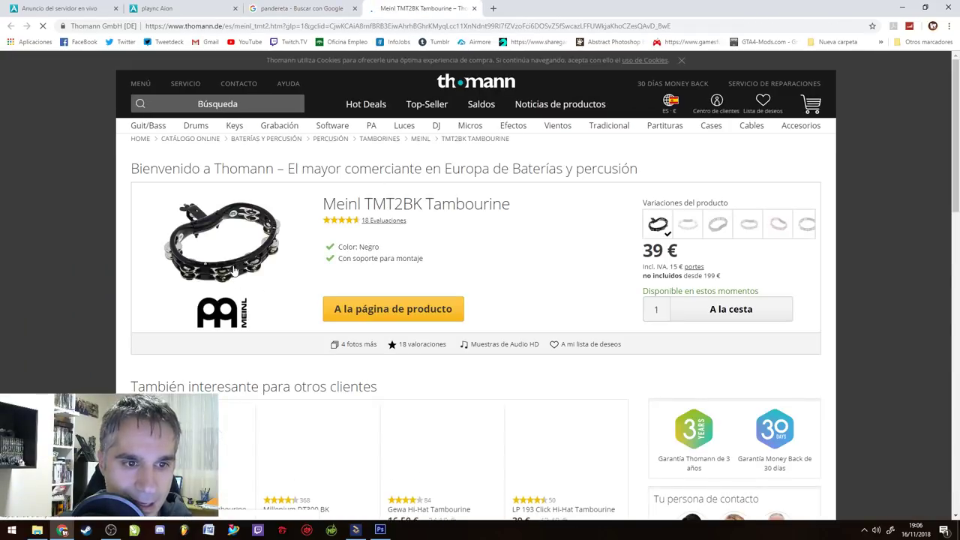
{"action": "scroll", "coordinate": [240, 265], "scroll_direction": "down", "scroll_amount": 3}
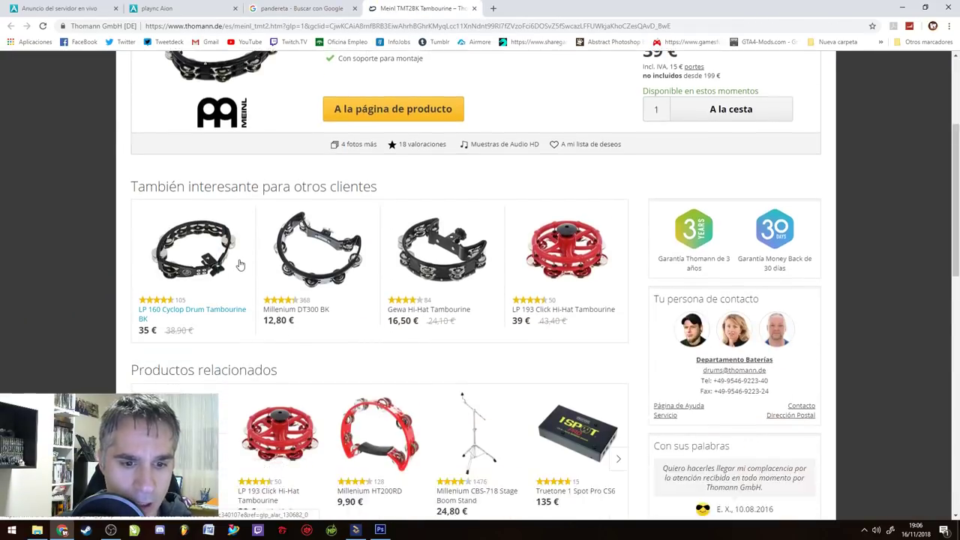
{"action": "scroll", "coordinate": [240, 265], "scroll_direction": "down", "scroll_amount": 4}
{"action": "scroll", "coordinate": [240, 262], "scroll_direction": "up", "scroll_amount": 7}
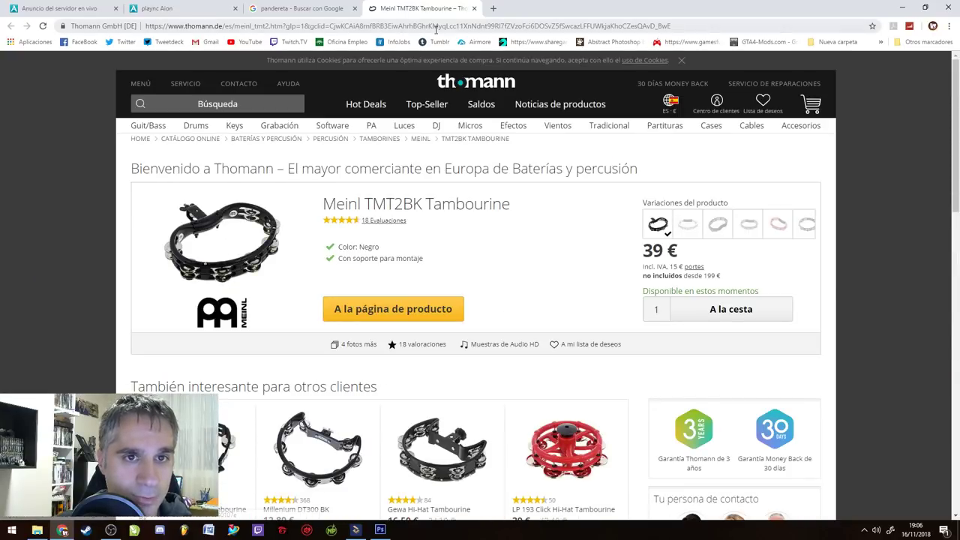
{"action": "left_click", "coordinate": [473, 9]}
Browse the image results for "pandereta" to compare tambourine shapes with the silhouette's ring
{"action": "left_click", "coordinate": [128, 100]}
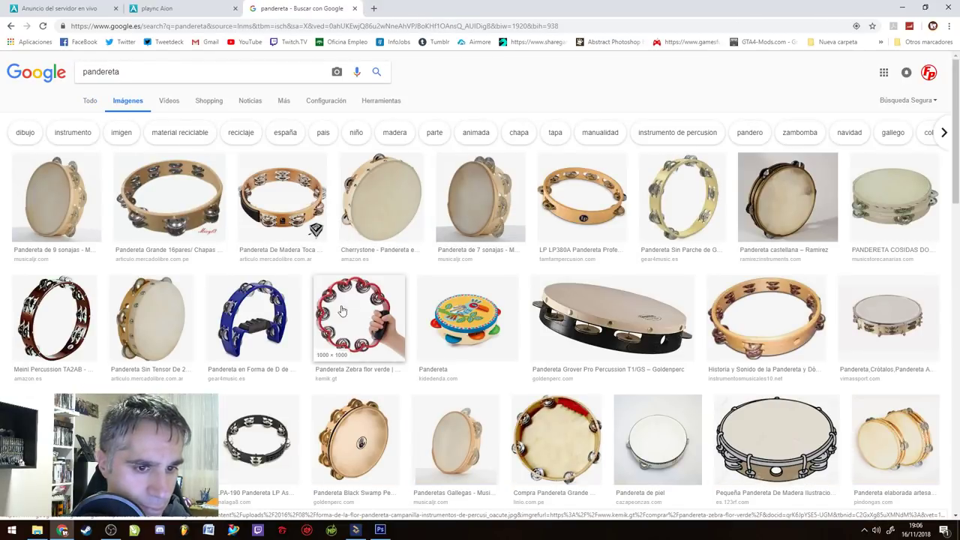
{"action": "scroll", "coordinate": [364, 302], "scroll_direction": "down", "scroll_amount": 2}
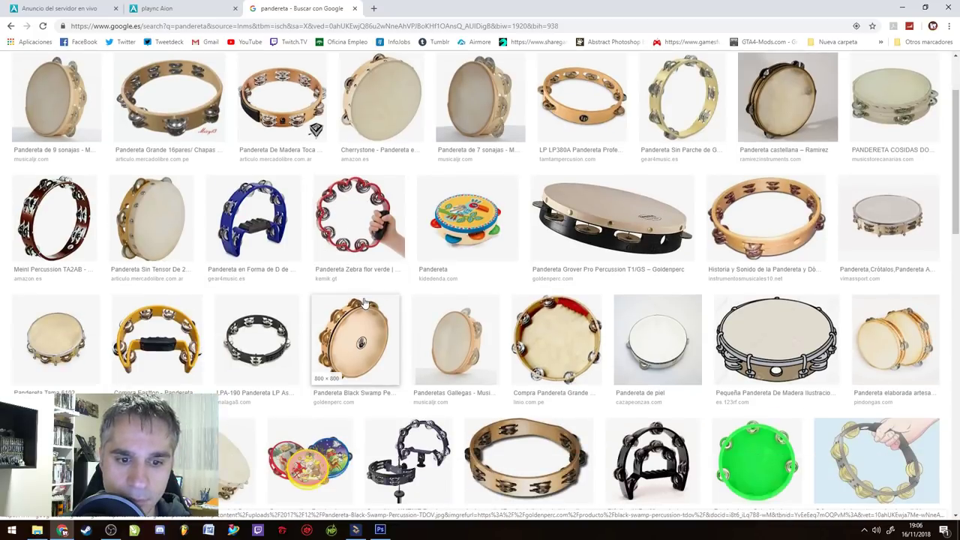
{"action": "scroll", "coordinate": [364, 302], "scroll_direction": "down", "scroll_amount": 5}
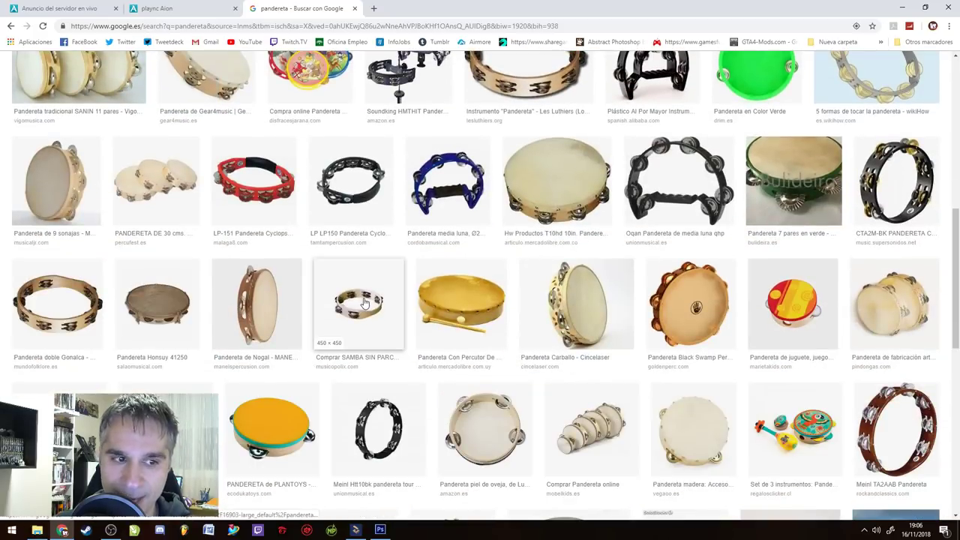
Finish browsing the tambourine pictures and search Google Images for "pandereta cascabeles"
{"action": "scroll", "coordinate": [364, 302], "scroll_direction": "down", "scroll_amount": 3}
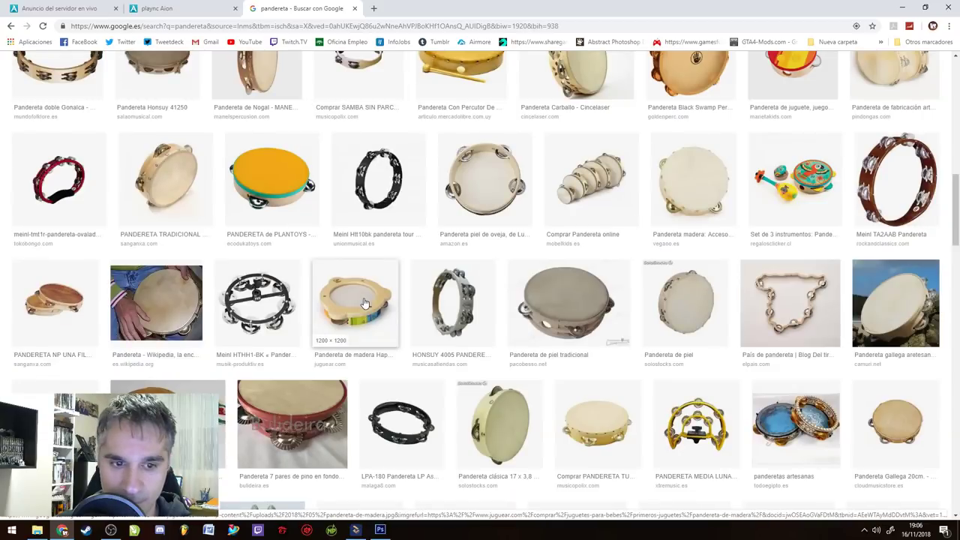
{"action": "scroll", "coordinate": [365, 302], "scroll_direction": "up", "scroll_amount": 15}
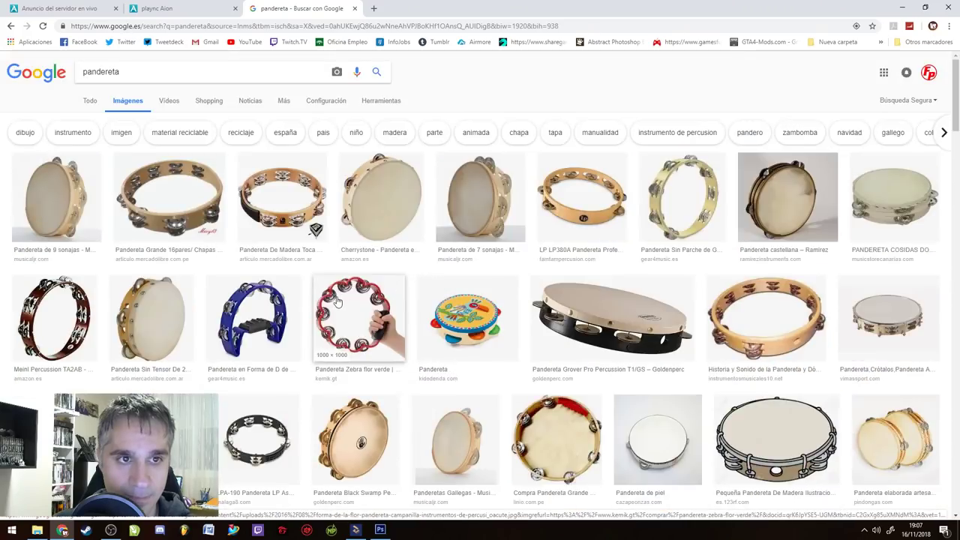
{"action": "left_click", "coordinate": [126, 72]}
{"action": "type", "text": "cascabele"}
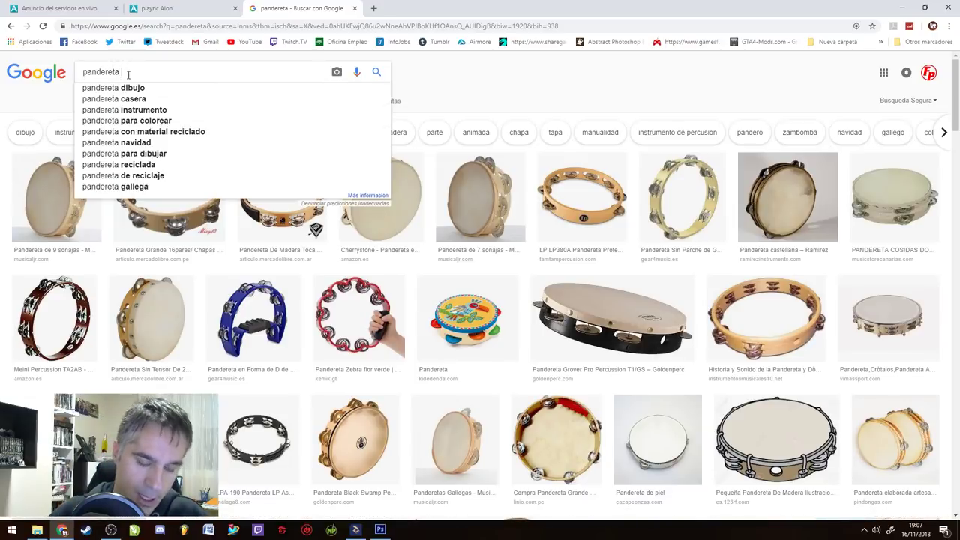
{"action": "type", "text": "s"}
{"action": "key", "text": "Return"}
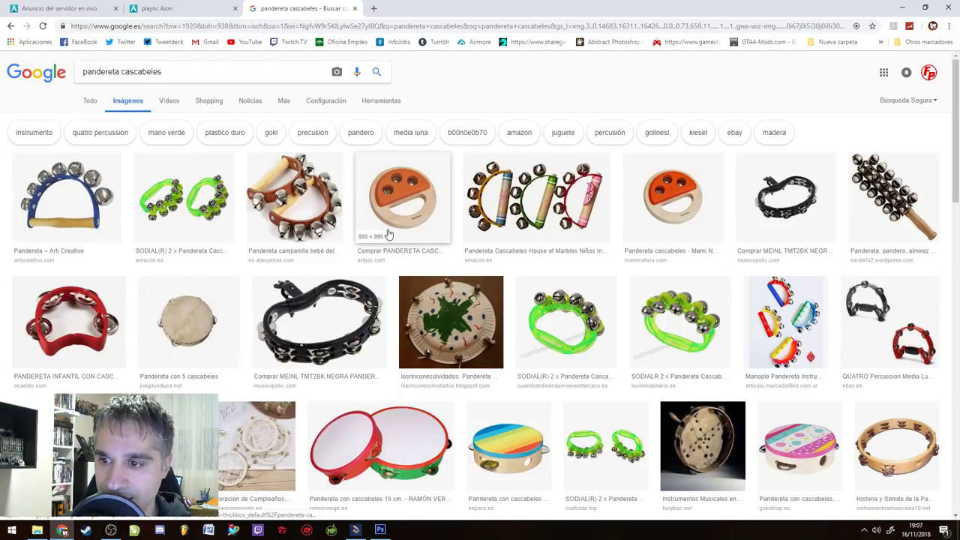
Browse the image results for "pandereta cascabeles" to find a tambourine shaped like the silhouette's rings
{"action": "scroll", "coordinate": [388, 238], "scroll_direction": "down", "scroll_amount": 2}
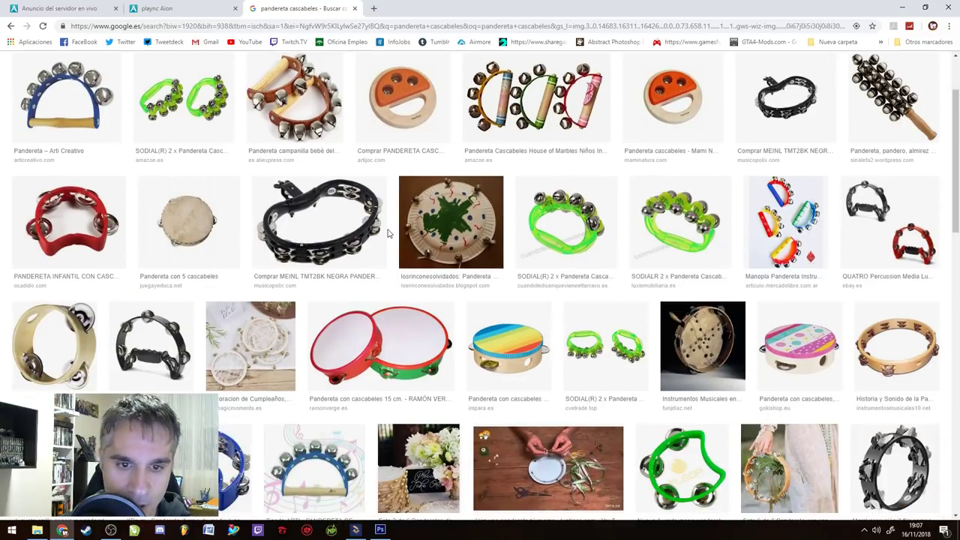
{"action": "scroll", "coordinate": [388, 234], "scroll_direction": "down", "scroll_amount": 2}
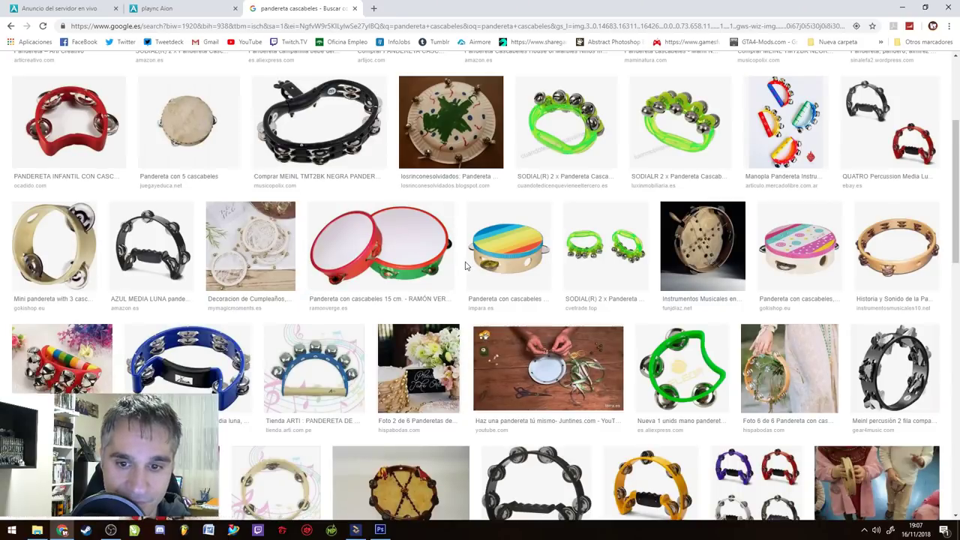
{"action": "scroll", "coordinate": [466, 267], "scroll_direction": "down", "scroll_amount": 3}
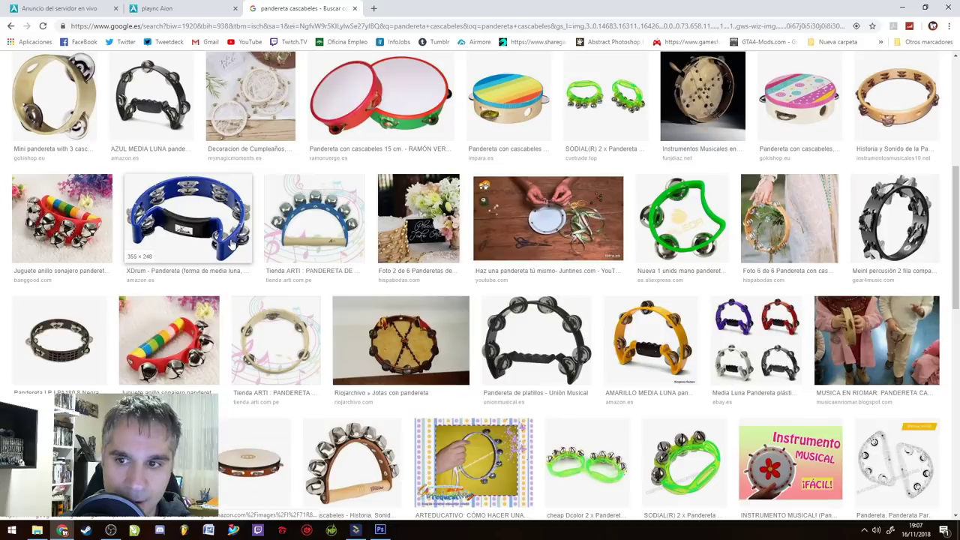
{"action": "scroll", "coordinate": [163, 190], "scroll_direction": "down", "scroll_amount": 3}
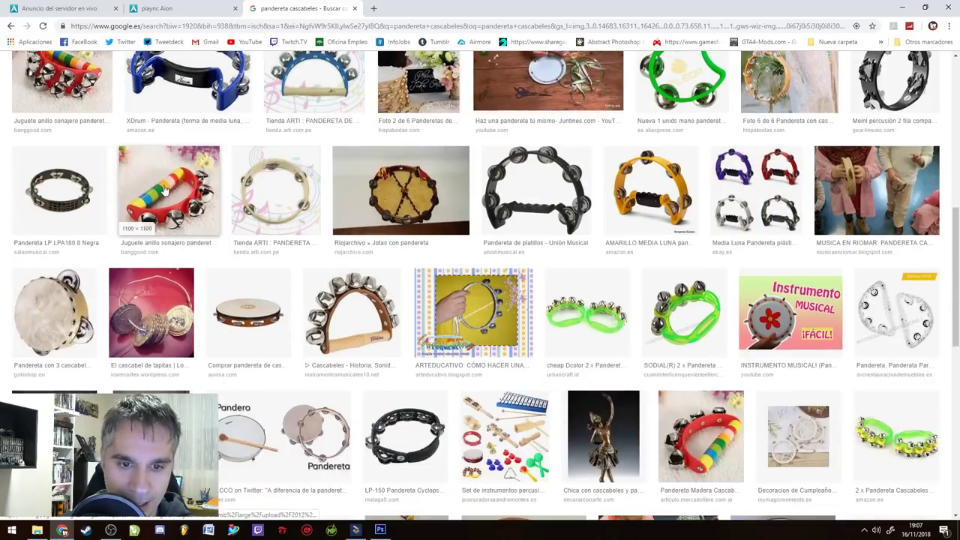
{"action": "scroll", "coordinate": [180, 192], "scroll_direction": "down", "scroll_amount": 4}
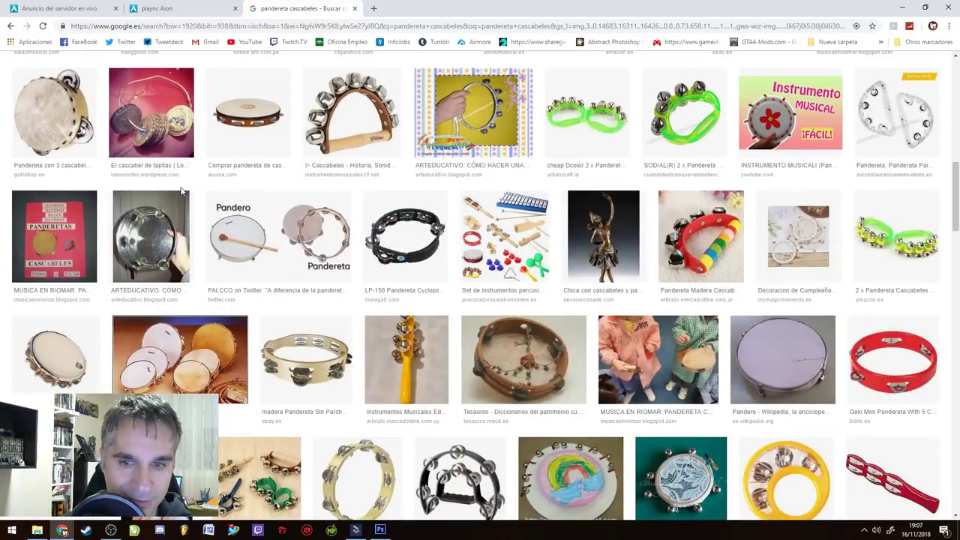
{"action": "scroll", "coordinate": [183, 190], "scroll_direction": "down", "scroll_amount": 2}
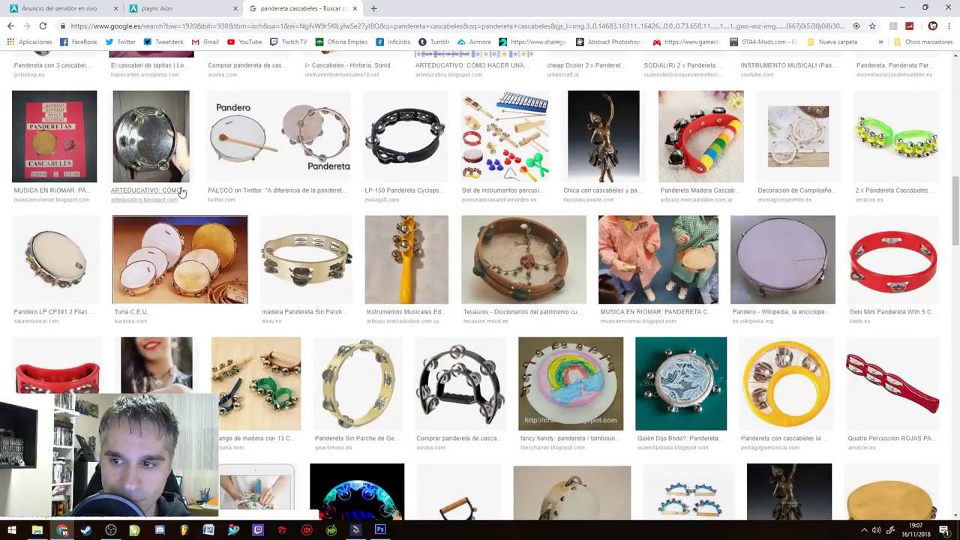
{"action": "scroll", "coordinate": [182, 189], "scroll_direction": "down", "scroll_amount": 2}
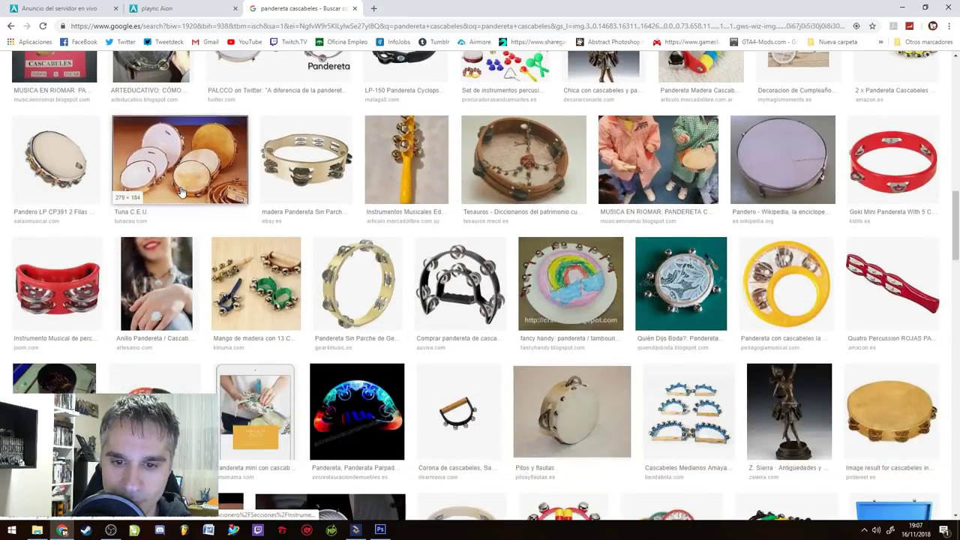
Preview the red Goki Mini Pandereta With 5 Cascabeles and compare it with the traced ring in Photoshop
{"action": "left_click", "coordinate": [900, 174]}
{"action": "scroll", "coordinate": [360, 315], "scroll_direction": "down", "scroll_amount": 2}
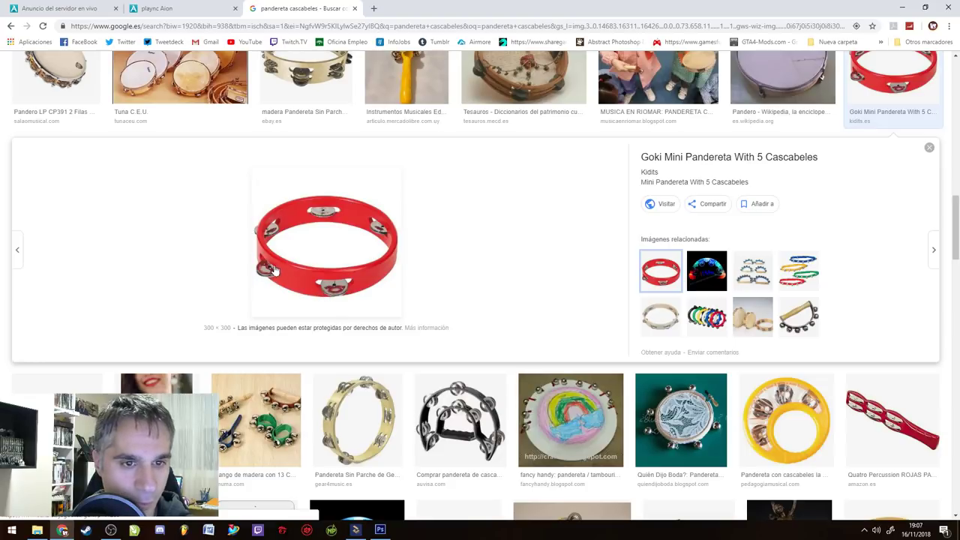
{"action": "left_click", "coordinate": [380, 529]}
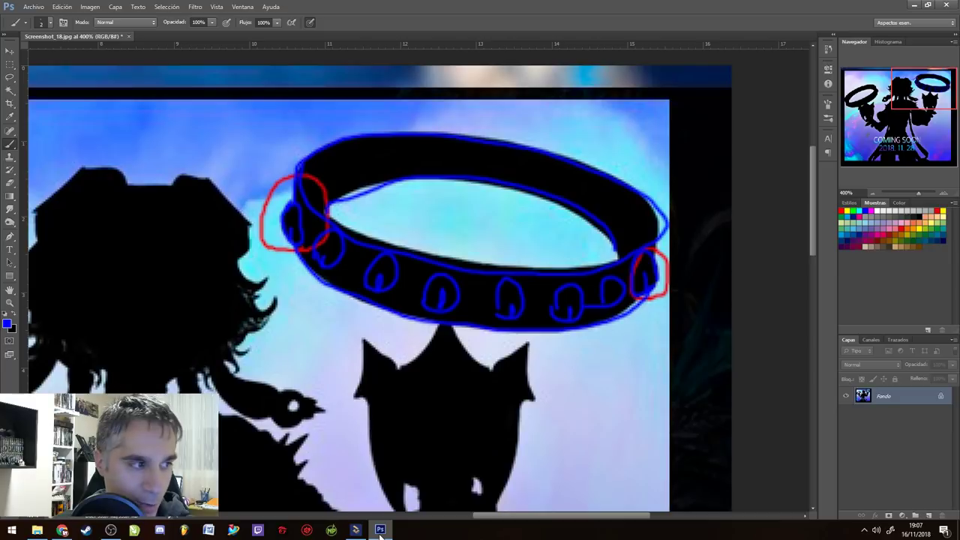
{"action": "left_click", "coordinate": [381, 529]}
{"action": "scroll", "coordinate": [361, 283], "scroll_direction": "down", "scroll_amount": 2}
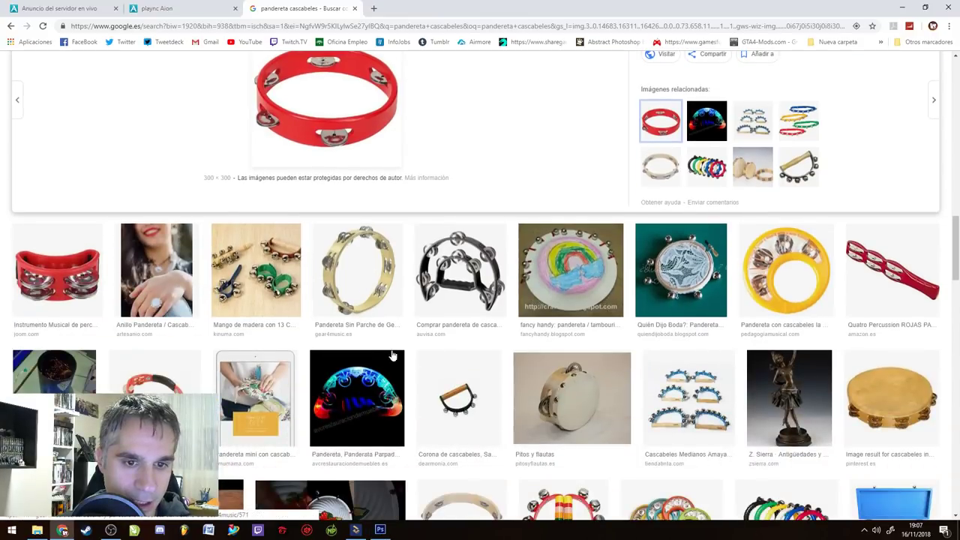
Filter the "pandereta cascabeles" image results to pictures with a transparent background
{"action": "scroll", "coordinate": [382, 281], "scroll_direction": "up", "scroll_amount": 5}
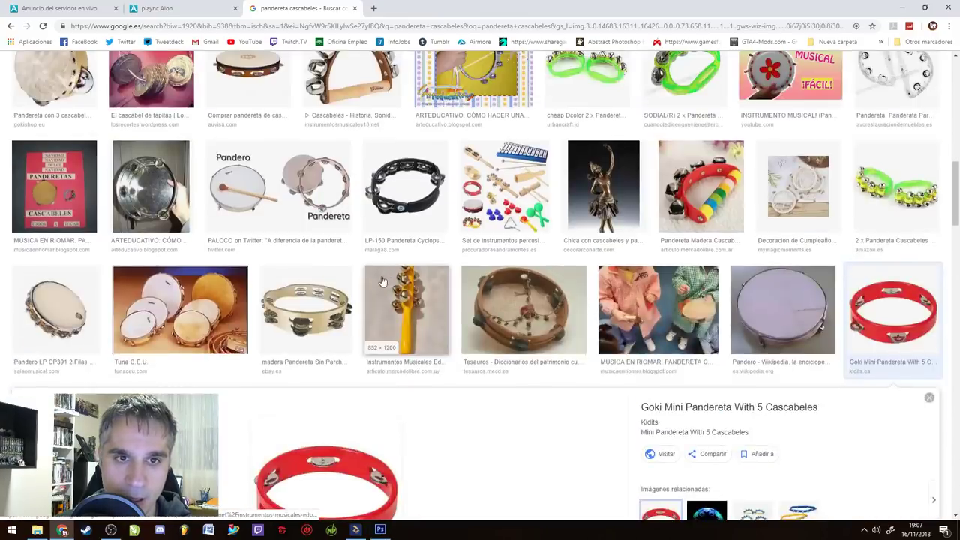
{"action": "scroll", "coordinate": [382, 282], "scroll_direction": "up", "scroll_amount": 10}
{"action": "left_click", "coordinate": [383, 102]}
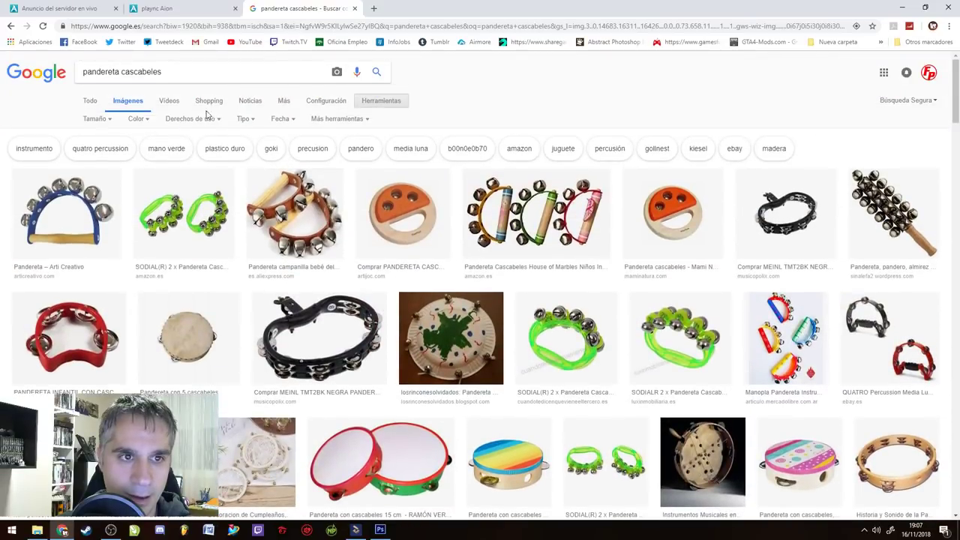
{"action": "left_click", "coordinate": [138, 118]}
{"action": "left_click", "coordinate": [147, 178]}
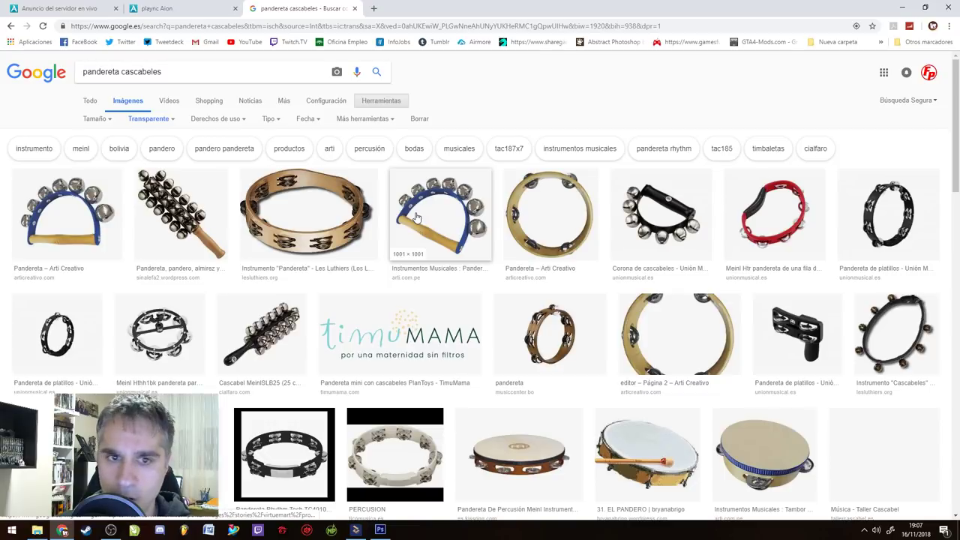
Open the wooden Les Luthiers tambourine image in its own tab and save pandereta.png to the Downloads folder
{"action": "left_click", "coordinate": [319, 235]}
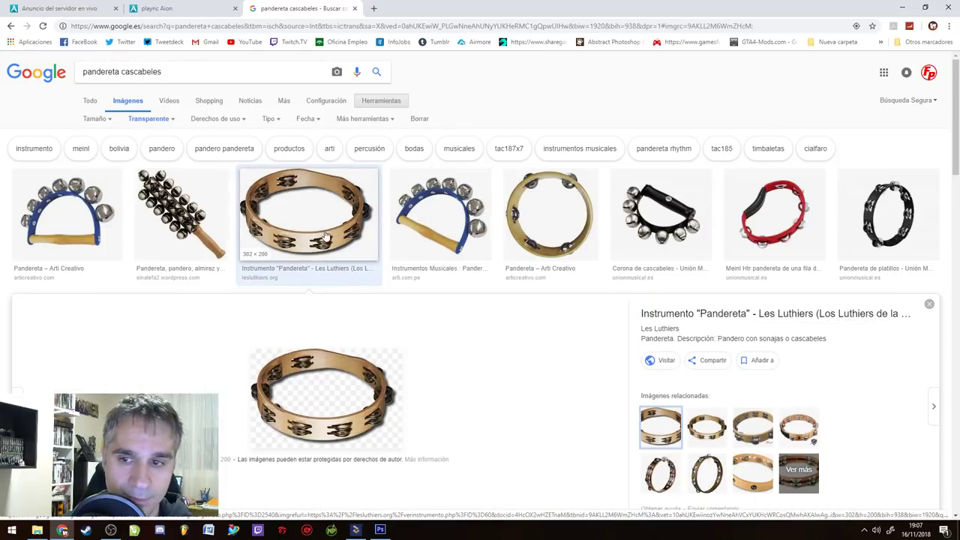
{"action": "right_click", "coordinate": [346, 386]}
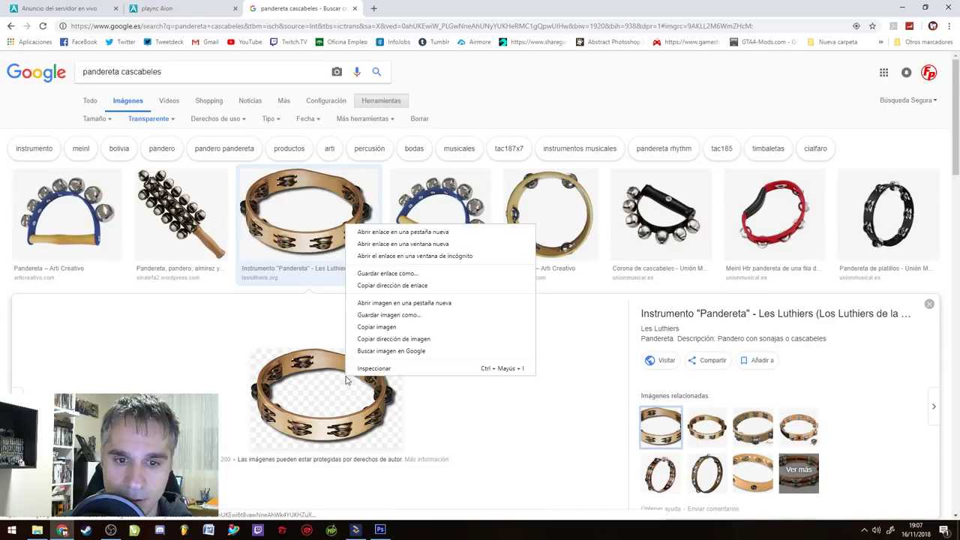
{"action": "left_click", "coordinate": [398, 302]}
{"action": "left_click", "coordinate": [412, 8]}
{"action": "right_click", "coordinate": [457, 304]}
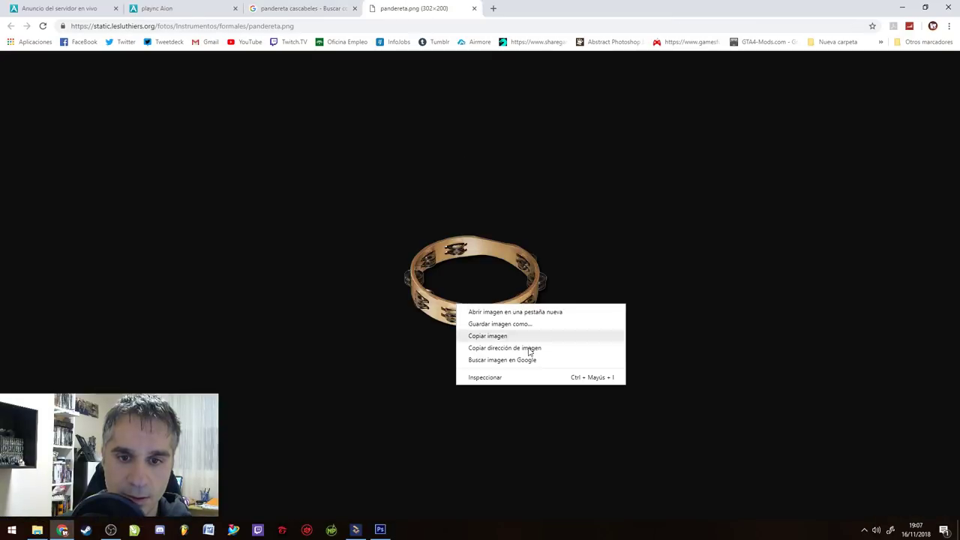
{"action": "left_click", "coordinate": [499, 325]}
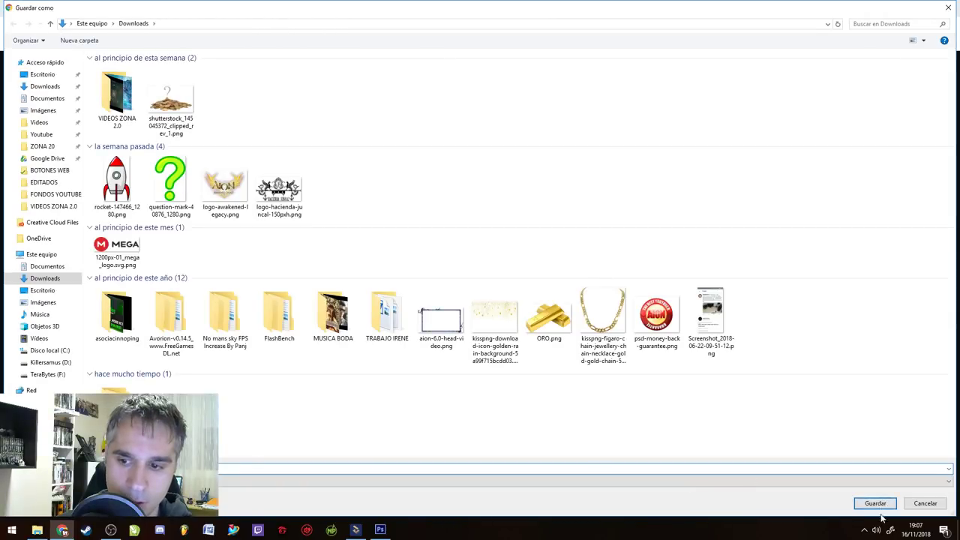
{"action": "left_click", "coordinate": [883, 505]}
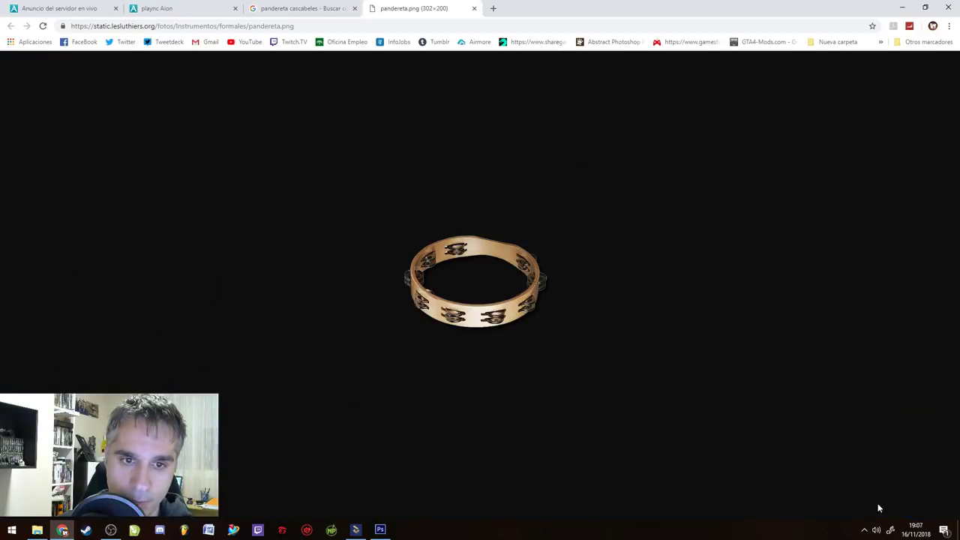
Place the downloaded pandereta.png into the Photoshop document and fit it over the silhouette's right-hand ring
{"action": "left_click", "coordinate": [384, 531]}
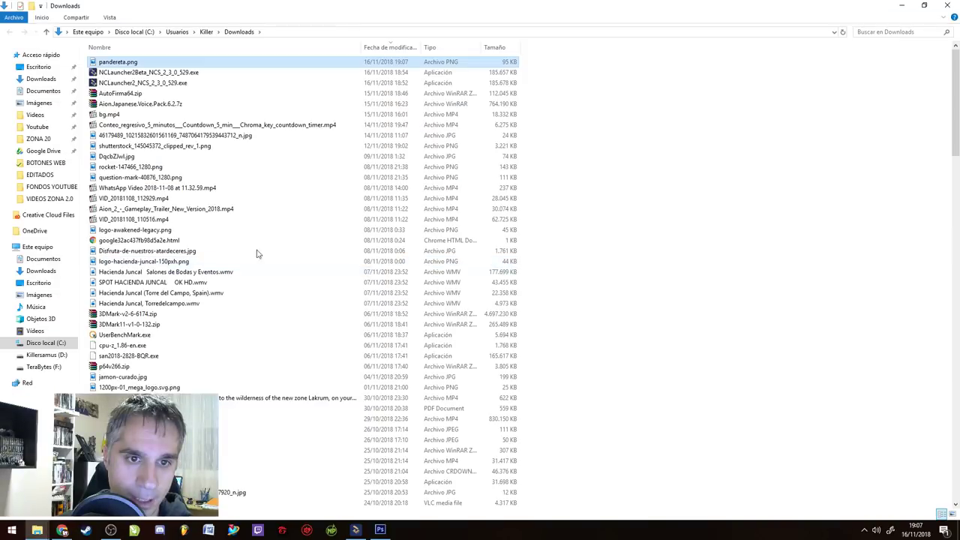
{"action": "left_click_drag", "start_coordinate": [292, 259], "coordinate": [413, 311]}
{"action": "left_click", "coordinate": [872, 193]}
{"action": "left_click", "coordinate": [872, 194]}
{"action": "left_click", "coordinate": [872, 194]}
{"action": "left_click_drag", "start_coordinate": [395, 135], "coordinate": [483, 175]}
{"action": "left_click_drag", "start_coordinate": [539, 190], "coordinate": [583, 182]}
{"action": "key", "text": "Return"}
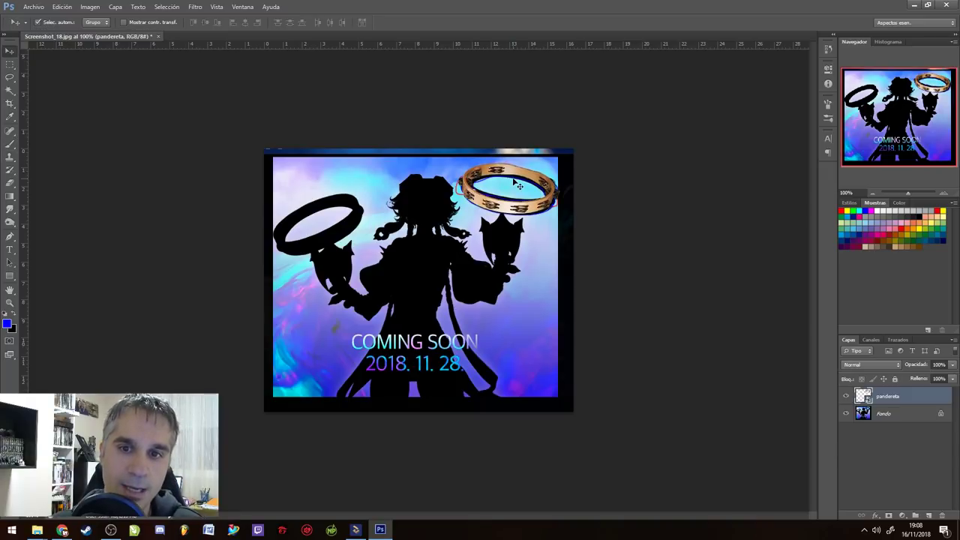
Duplicate the tambourine near the left-hand ring, try rotating and fitting it to that ring, and undo the transform
{"action": "left_click_drag", "start_coordinate": [513, 208], "coordinate": [346, 237]}
{"action": "key", "text": "ctrl+t"}
{"action": "left_click_drag", "start_coordinate": [413, 186], "coordinate": [383, 159]}
{"action": "left_click_drag", "start_coordinate": [368, 217], "coordinate": [351, 220]}
{"action": "left_click_drag", "start_coordinate": [357, 172], "coordinate": [354, 174]}
{"action": "key", "text": "Return"}
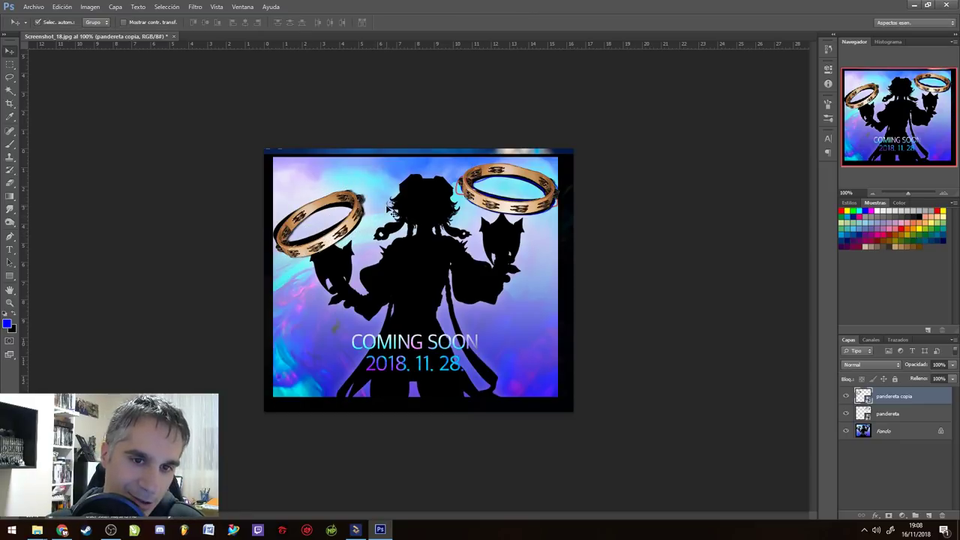
{"action": "key", "text": "ctrl+z"}
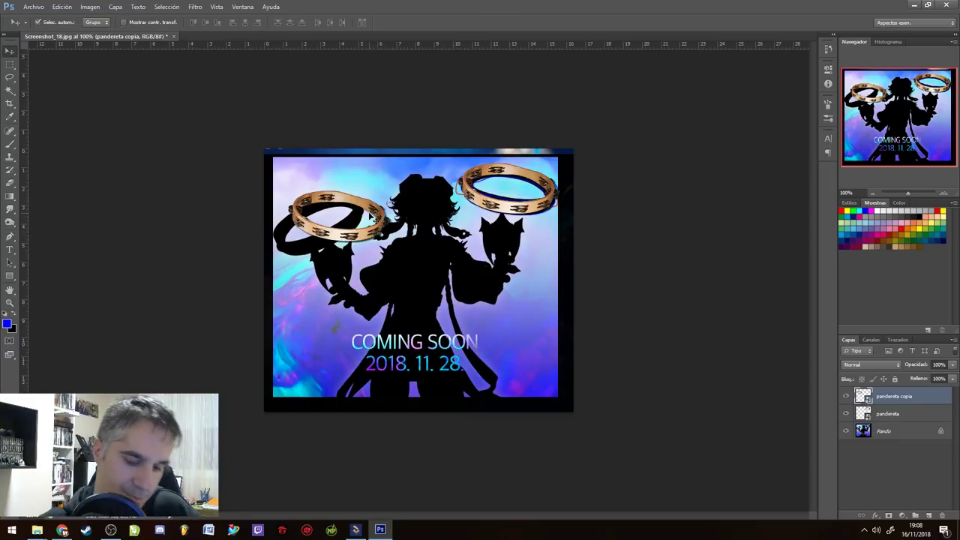
Rotate the copied tambourine to the left-hand ring's tilt and position it over that ring
{"action": "key", "text": "ctrl+t"}
{"action": "left_click_drag", "start_coordinate": [404, 191], "coordinate": [382, 163]}
{"action": "left_click_drag", "start_coordinate": [376, 203], "coordinate": [390, 234]}
{"action": "key", "text": "Return"}
Lower the pandereta copia layer's opacity to 16% and compare its alignment with the left-hand ring up close
{"action": "key", "text": "z"}
{"action": "scroll", "coordinate": [347, 263], "scroll_direction": "left", "scroll_amount": 5}
{"action": "left_click", "coordinate": [952, 365]}
{"action": "left_click", "coordinate": [920, 377]}
{"action": "left_click_drag", "start_coordinate": [914, 373], "coordinate": [911, 376]}
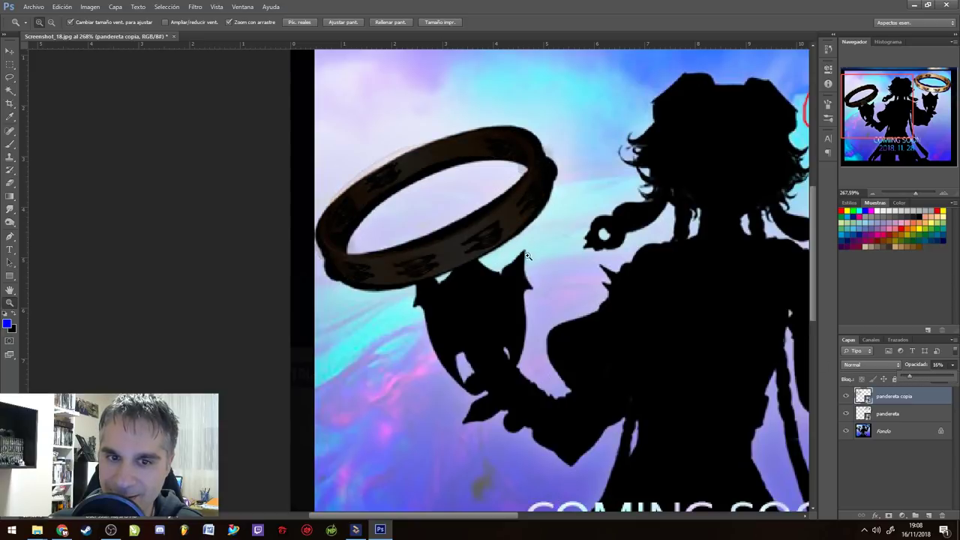
{"action": "key", "text": "v"}
{"action": "left_click_drag", "start_coordinate": [477, 240], "coordinate": [483, 225]}
{"action": "scroll", "coordinate": [482, 225], "scroll_direction": "right", "scroll_amount": 5}
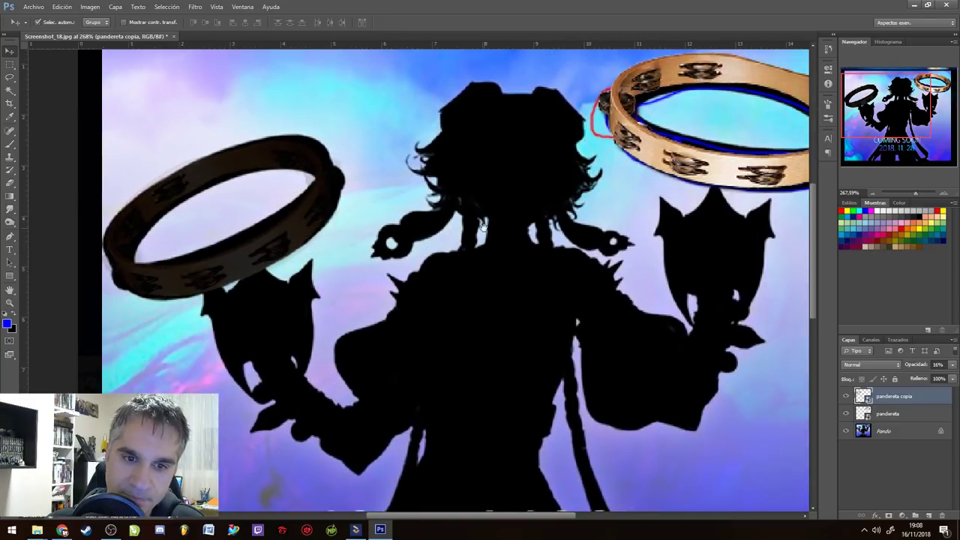
{"action": "left_click_drag", "start_coordinate": [713, 239], "coordinate": [552, 260]}
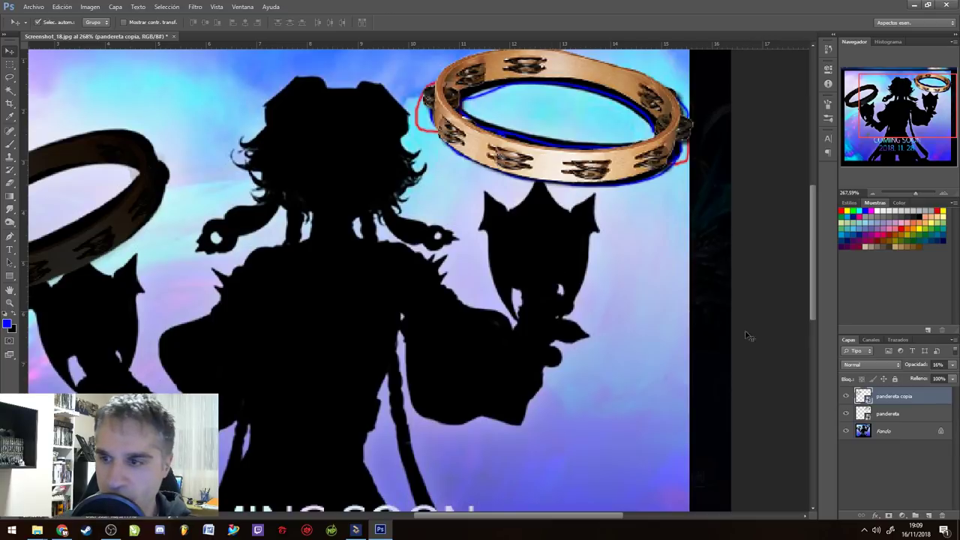
Set the brush colour to red and add a new empty layer directly above Fondo
{"action": "left_click", "coordinate": [842, 212]}
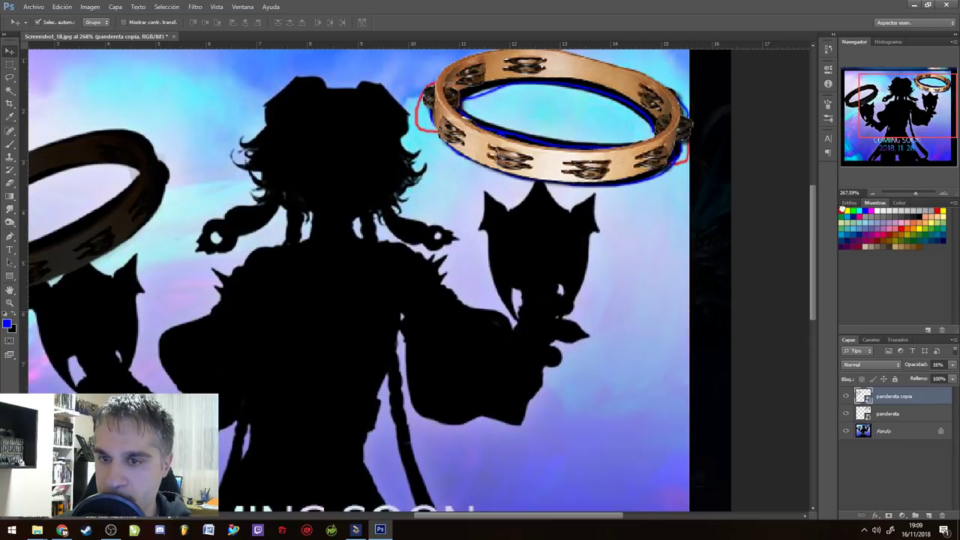
{"action": "key", "text": "p"}
{"action": "key", "text": "b"}
{"action": "left_click", "coordinate": [892, 413]}
{"action": "left_click", "coordinate": [895, 431]}
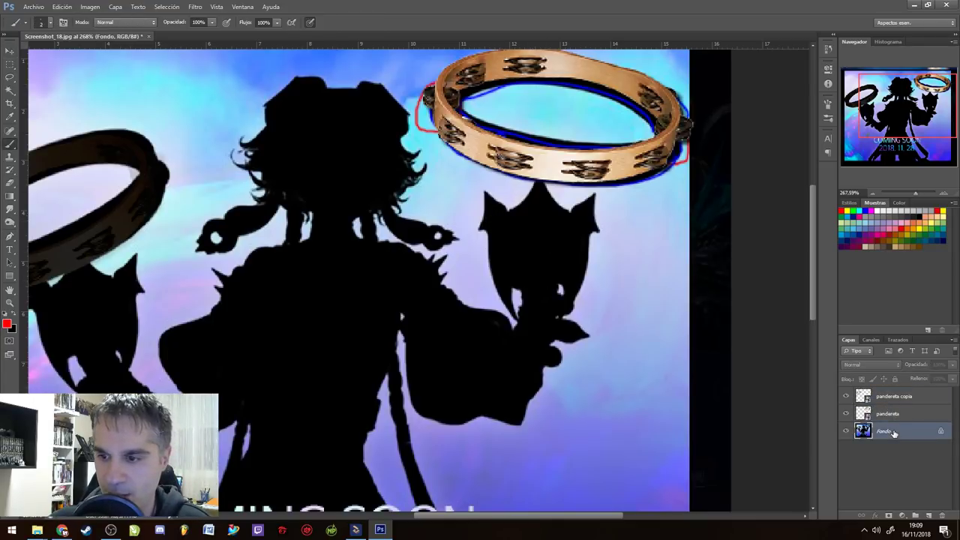
{"action": "left_click", "coordinate": [931, 515]}
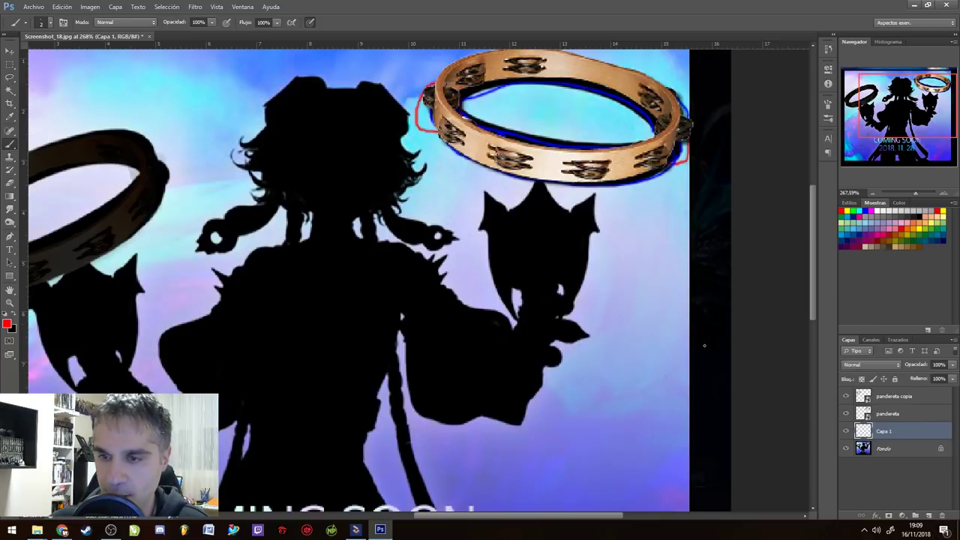
Trace the right-hand claw-shaped gauntlet, the puffed sleeve with its folds and the cuff's lower edge in red
{"action": "mouse_move", "coordinate": [508, 209]}
{"action": "left_mouse_down"}
{"action": "mouse_move", "coordinate": [543, 183]}
{"action": "mouse_move", "coordinate": [568, 212]}
{"action": "mouse_move", "coordinate": [598, 190]}
{"action": "mouse_move", "coordinate": [601, 231]}
{"action": "mouse_move", "coordinate": [589, 236]}
{"action": "mouse_move", "coordinate": [583, 302]}
{"action": "mouse_move", "coordinate": [563, 322]}
{"action": "mouse_move", "coordinate": [567, 279]}
{"action": "mouse_move", "coordinate": [515, 282]}
{"action": "mouse_move", "coordinate": [518, 325]}
{"action": "mouse_move", "coordinate": [500, 307]}
{"action": "mouse_move", "coordinate": [489, 193]}
{"action": "left_mouse_up"}
{"action": "mouse_move", "coordinate": [433, 282]}
{"action": "left_mouse_down"}
{"action": "mouse_move", "coordinate": [457, 285]}
{"action": "mouse_move", "coordinate": [468, 306]}
{"action": "mouse_move", "coordinate": [515, 325]}
{"action": "left_mouse_up"}
{"action": "mouse_move", "coordinate": [409, 327]}
{"action": "left_mouse_down"}
{"action": "mouse_move", "coordinate": [411, 407]}
{"action": "mouse_move", "coordinate": [439, 423]}
{"action": "mouse_move", "coordinate": [474, 405]}
{"action": "left_mouse_up"}
{"action": "left_click_drag", "start_coordinate": [411, 383], "coordinate": [454, 396]}
{"action": "mouse_move", "coordinate": [494, 329]}
{"action": "left_mouse_down"}
{"action": "mouse_move", "coordinate": [484, 314]}
{"action": "mouse_move", "coordinate": [465, 325]}
{"action": "left_mouse_up"}
{"action": "mouse_move", "coordinate": [471, 356]}
{"action": "left_mouse_down"}
{"action": "mouse_move", "coordinate": [441, 344]}
{"action": "mouse_move", "coordinate": [450, 363]}
{"action": "mouse_move", "coordinate": [481, 361]}
{"action": "left_mouse_up"}
{"action": "left_click_drag", "start_coordinate": [491, 394], "coordinate": [462, 400]}
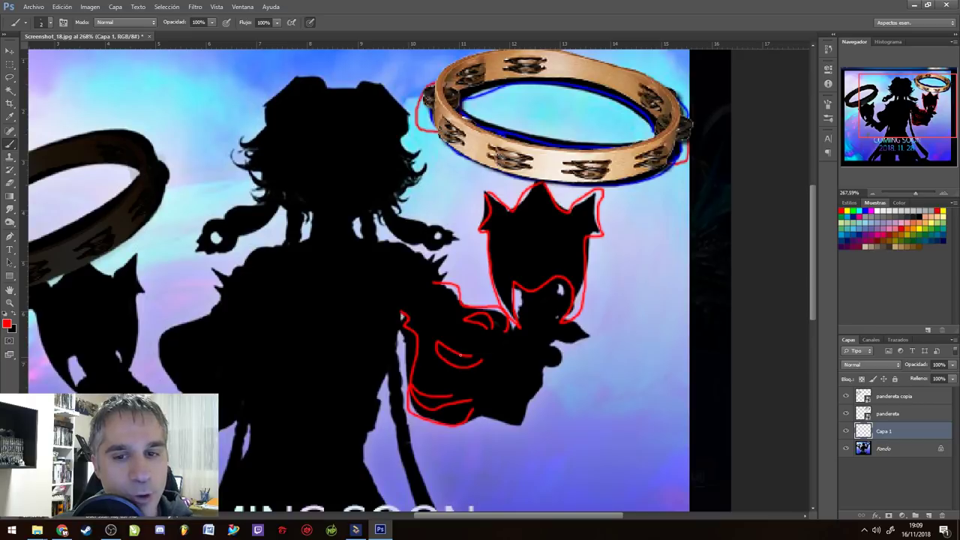
{"action": "mouse_move", "coordinate": [500, 337]}
{"action": "left_mouse_down"}
{"action": "mouse_move", "coordinate": [493, 377]}
{"action": "mouse_move", "coordinate": [514, 317]}
{"action": "mouse_move", "coordinate": [498, 409]}
{"action": "mouse_move", "coordinate": [477, 415]}
{"action": "mouse_move", "coordinate": [532, 428]}
{"action": "left_mouse_up"}
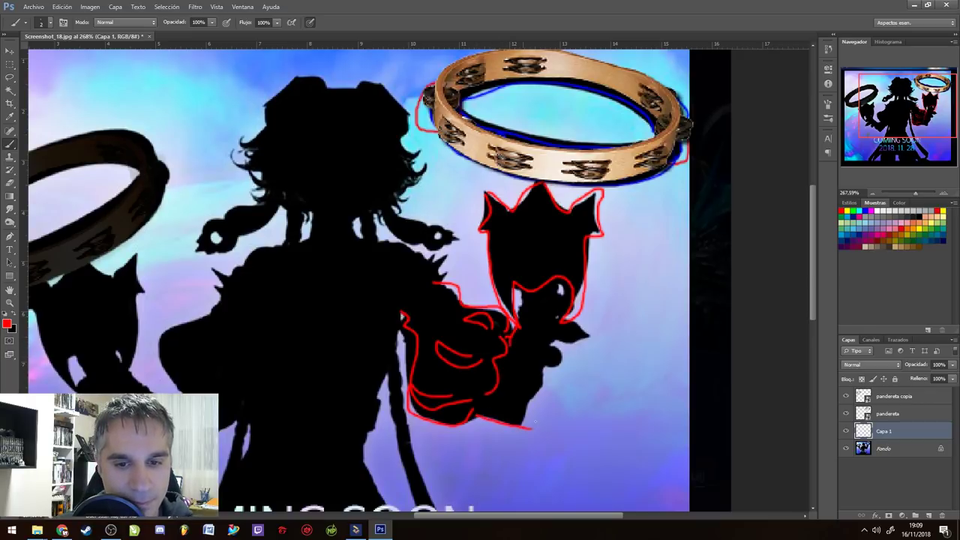
{"action": "left_click_drag", "start_coordinate": [215, 359], "coordinate": [288, 340]}
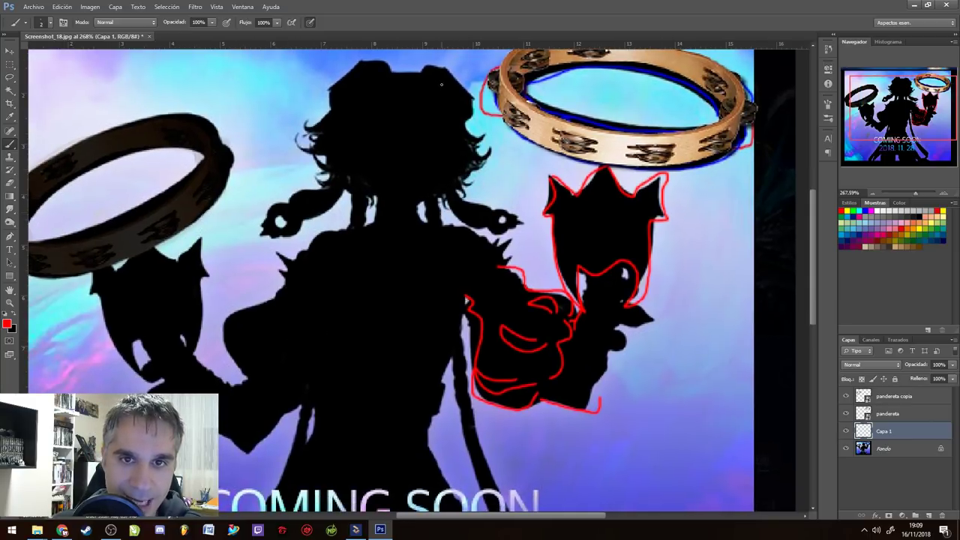
Outline the two raised shapes on top of the head and the left-hand puffed sleeve with its folds in red
{"action": "mouse_move", "coordinate": [443, 66]}
{"action": "left_mouse_down"}
{"action": "mouse_move", "coordinate": [474, 96]}
{"action": "mouse_move", "coordinate": [466, 121]}
{"action": "left_mouse_up"}
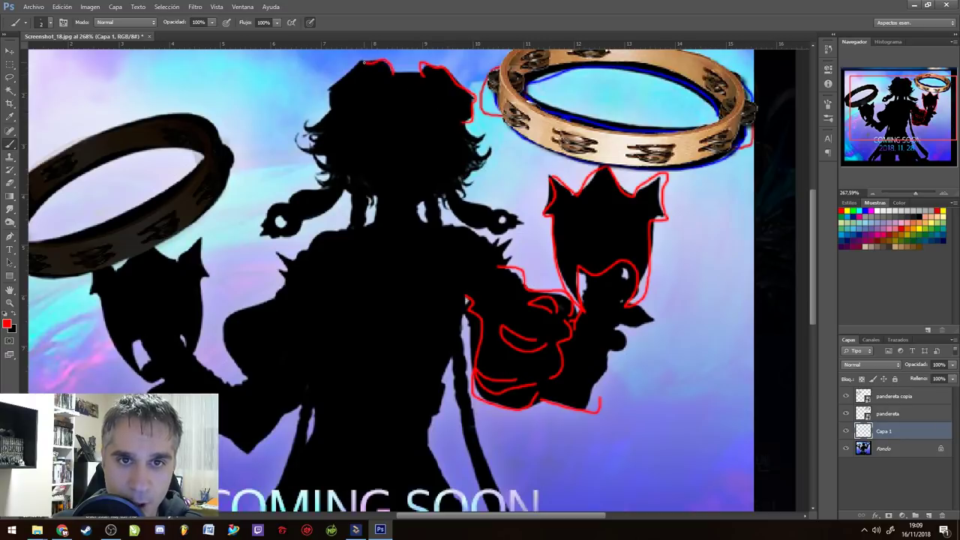
{"action": "left_click_drag", "start_coordinate": [351, 72], "coordinate": [332, 91]}
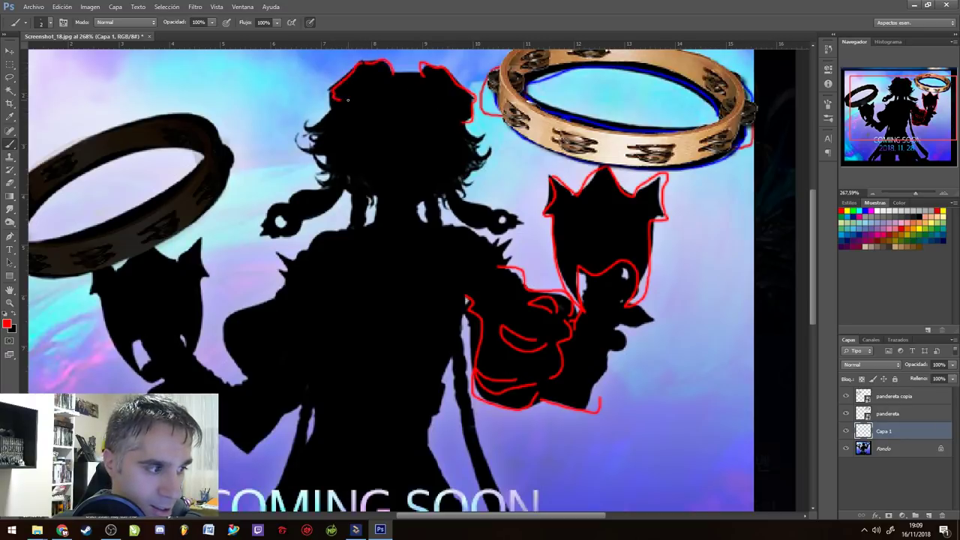
{"action": "mouse_move", "coordinate": [277, 295]}
{"action": "left_mouse_down"}
{"action": "mouse_move", "coordinate": [239, 308]}
{"action": "mouse_move", "coordinate": [230, 340]}
{"action": "mouse_move", "coordinate": [251, 375]}
{"action": "mouse_move", "coordinate": [271, 323]}
{"action": "left_mouse_up"}
{"action": "left_click_drag", "start_coordinate": [261, 377], "coordinate": [281, 337]}
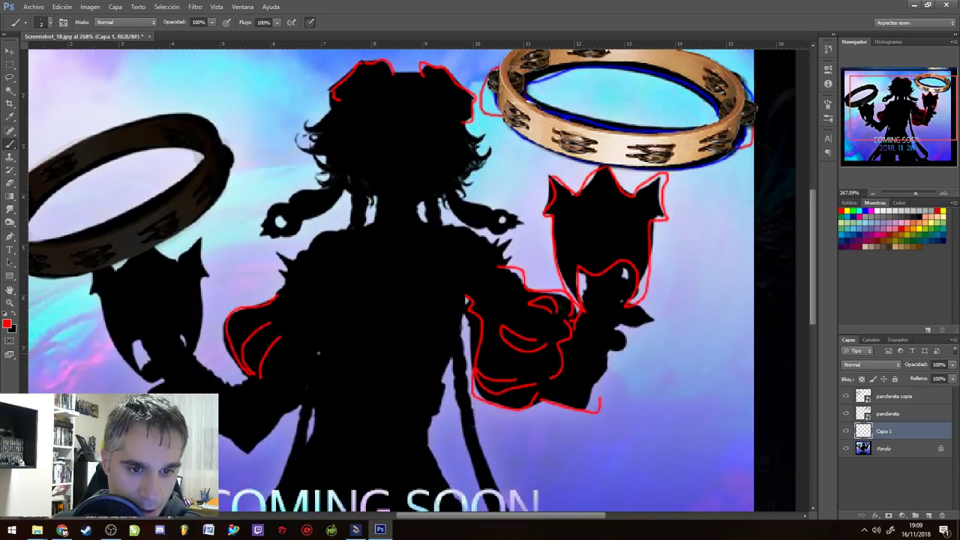
{"action": "mouse_move", "coordinate": [281, 396]}
{"action": "left_mouse_down"}
{"action": "mouse_move", "coordinate": [319, 403]}
{"action": "mouse_move", "coordinate": [324, 341]}
{"action": "mouse_move", "coordinate": [293, 349]}
{"action": "left_mouse_up"}
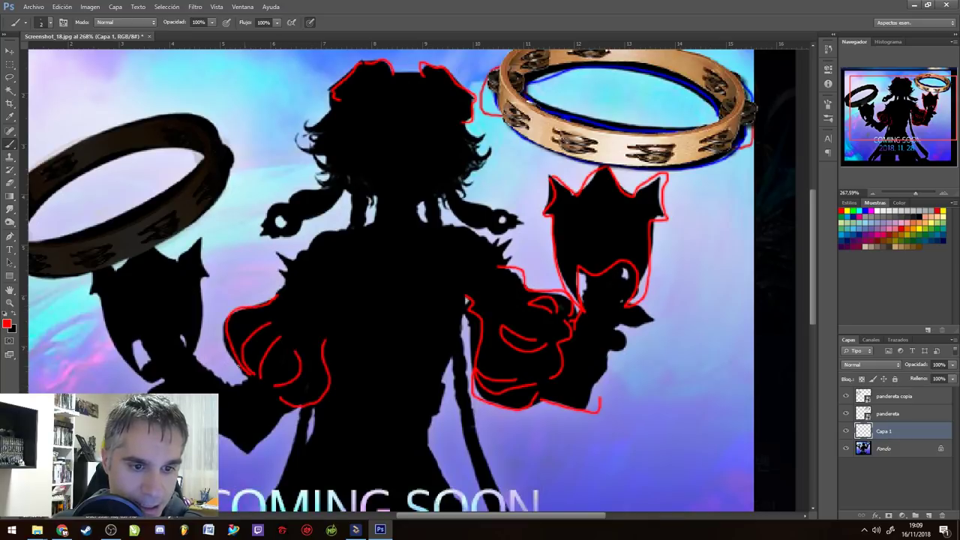
Trace the left-hand forearm with its cross bands and pointed cuff, plus the claw-shaped gauntlet above it, in red
{"action": "mouse_move", "coordinate": [173, 340]}
{"action": "left_mouse_down"}
{"action": "mouse_move", "coordinate": [189, 365]}
{"action": "mouse_move", "coordinate": [235, 391]}
{"action": "left_mouse_up"}
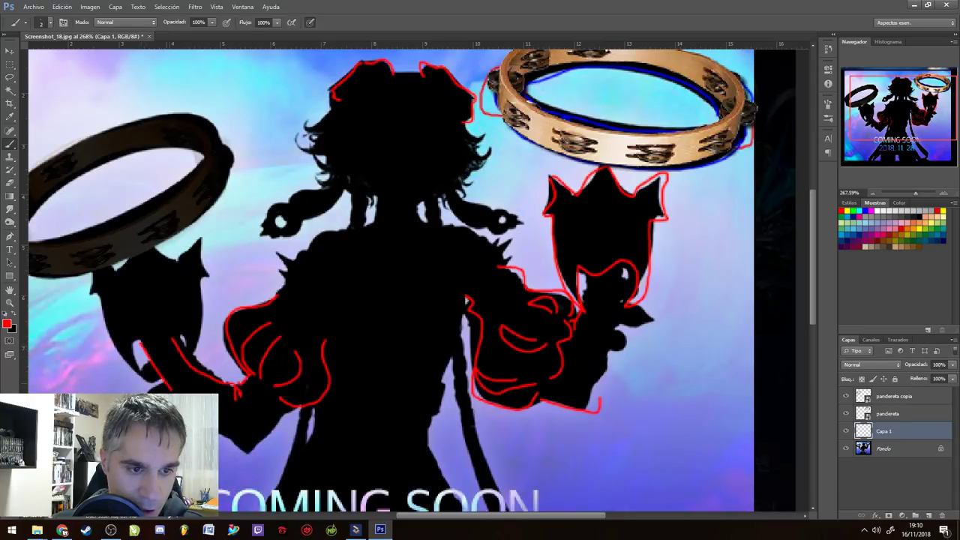
{"action": "mouse_move", "coordinate": [217, 431]}
{"action": "left_mouse_down"}
{"action": "mouse_move", "coordinate": [252, 453]}
{"action": "mouse_move", "coordinate": [298, 406]}
{"action": "left_mouse_up"}
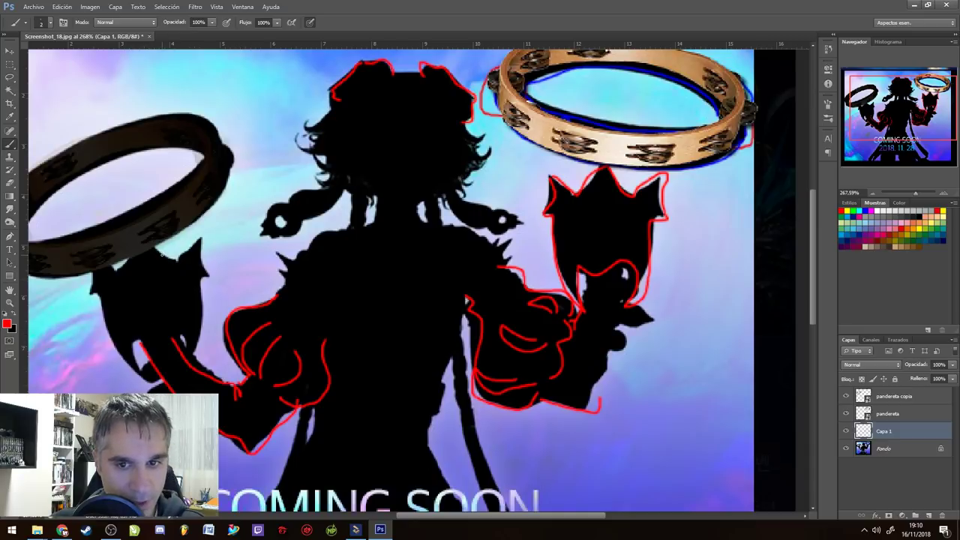
{"action": "mouse_move", "coordinate": [154, 249]}
{"action": "left_mouse_down"}
{"action": "mouse_move", "coordinate": [179, 268]}
{"action": "mouse_move", "coordinate": [201, 240]}
{"action": "mouse_move", "coordinate": [199, 264]}
{"action": "mouse_move", "coordinate": [211, 276]}
{"action": "mouse_move", "coordinate": [189, 353]}
{"action": "left_mouse_up"}
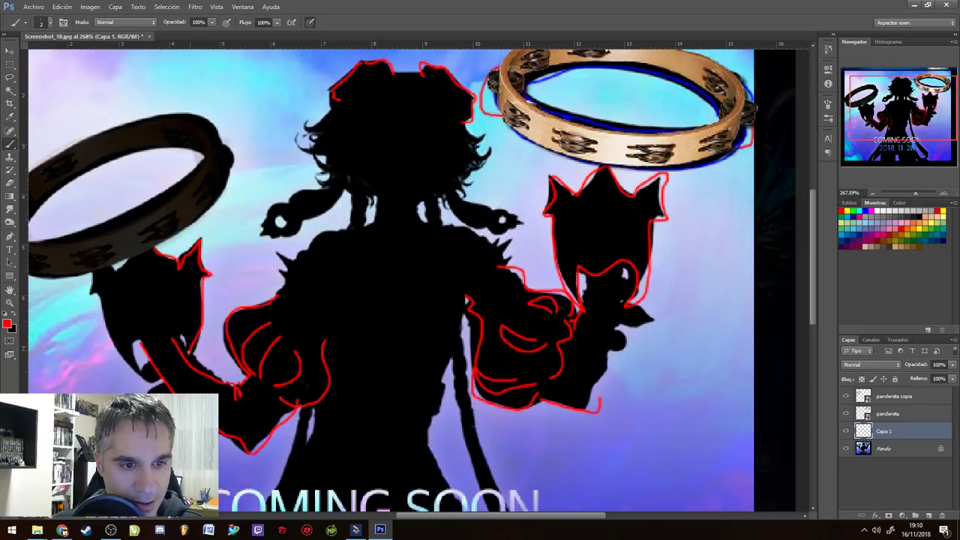
{"action": "left_click_drag", "start_coordinate": [89, 286], "coordinate": [130, 375]}
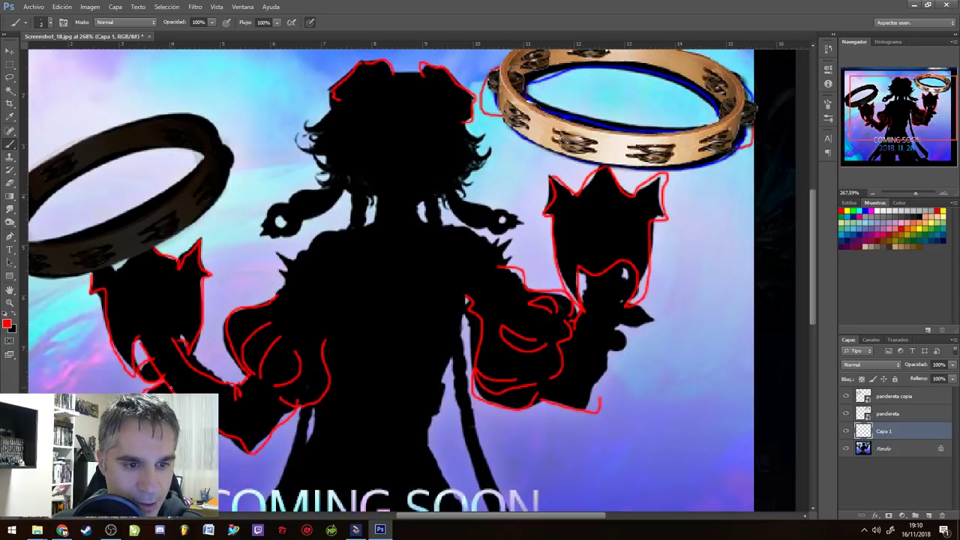
{"action": "left_click_drag", "start_coordinate": [195, 371], "coordinate": [204, 382]}
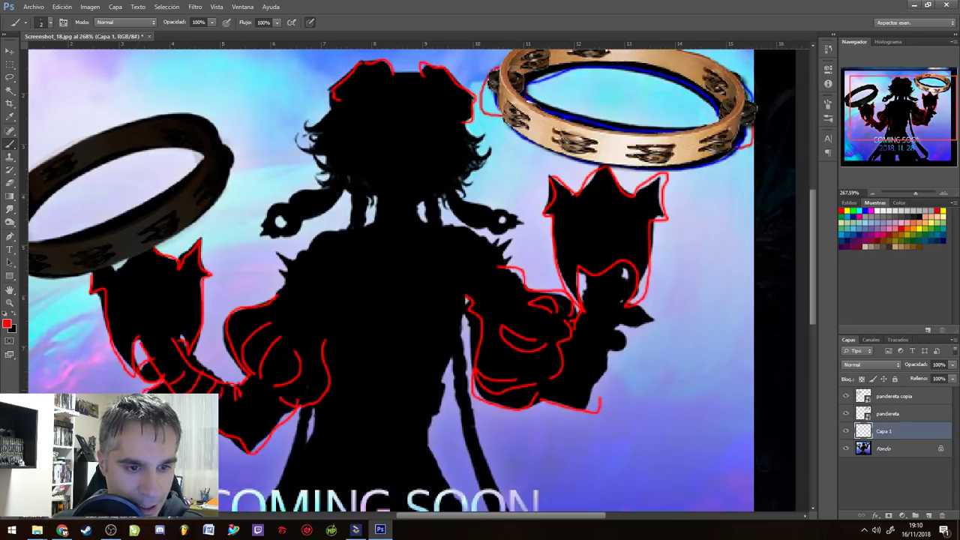
Trace the two long edges of the right-hand forearm in red, between the gauntlet and the cuff
{"action": "left_click_drag", "start_coordinate": [591, 298], "coordinate": [569, 337]}
{"action": "left_click_drag", "start_coordinate": [621, 268], "coordinate": [591, 379]}
{"action": "left_click_drag", "start_coordinate": [375, 420], "coordinate": [345, 282]}
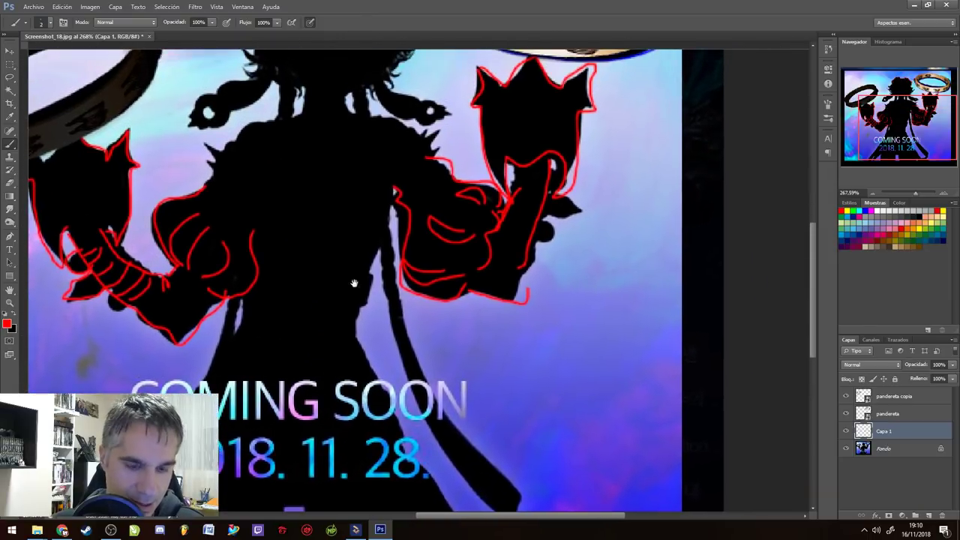
{"action": "key", "text": "z"}
{"action": "left_click", "coordinate": [349, 220], "text": "alt"}
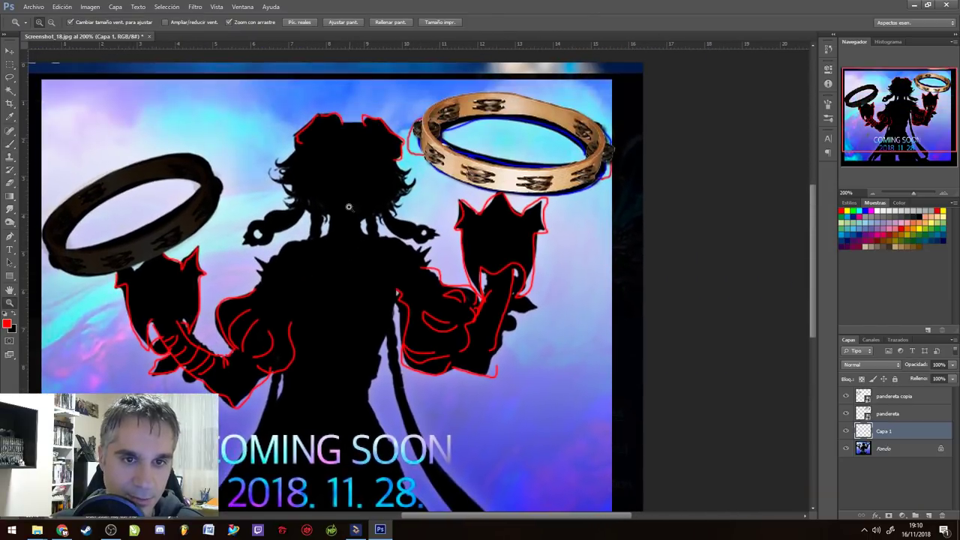
{"action": "left_click", "coordinate": [355, 191]}
{"action": "key", "text": "b"}
{"action": "mouse_move", "coordinate": [299, 156]}
{"action": "left_mouse_down"}
{"action": "mouse_move", "coordinate": [320, 132]}
{"action": "mouse_move", "coordinate": [324, 150]}
{"action": "mouse_move", "coordinate": [314, 146]}
{"action": "left_mouse_up"}
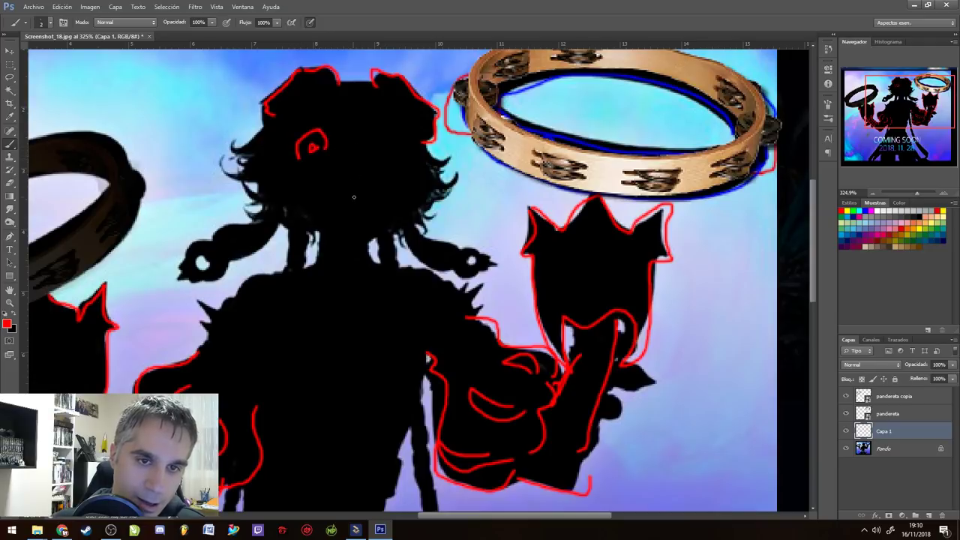
{"action": "key", "text": "ctrl+alt+z"}
{"action": "key", "text": "ctrl+alt+z"}
{"action": "key", "text": "ctrl+alt+z"}
Draw a simple red face on the head with a curved cat-like mouth, two narrow eyes and two eyebrows
{"action": "mouse_move", "coordinate": [330, 172]}
{"action": "left_mouse_down"}
{"action": "mouse_move", "coordinate": [345, 186]}
{"action": "mouse_move", "coordinate": [368, 170]}
{"action": "mouse_move", "coordinate": [315, 148]}
{"action": "left_mouse_up"}
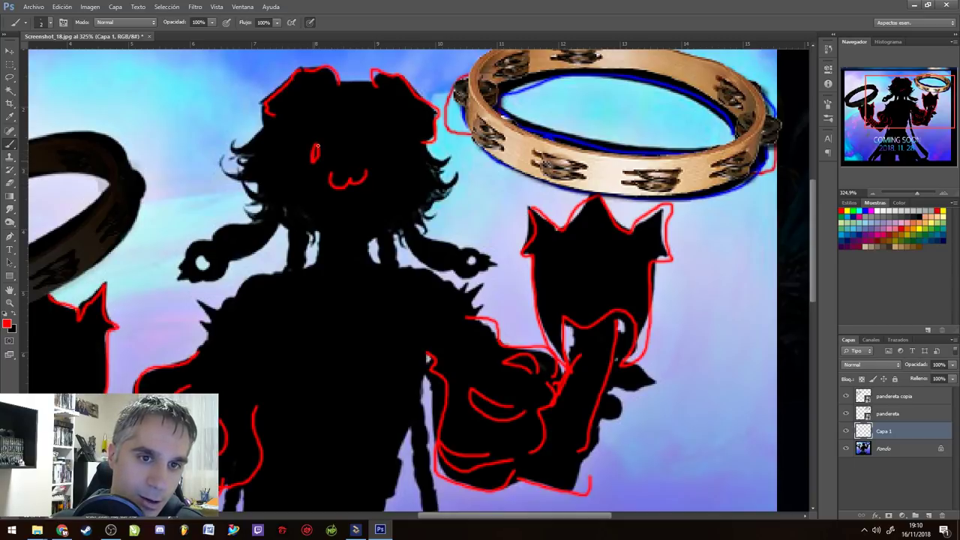
{"action": "left_click_drag", "start_coordinate": [386, 150], "coordinate": [380, 168]}
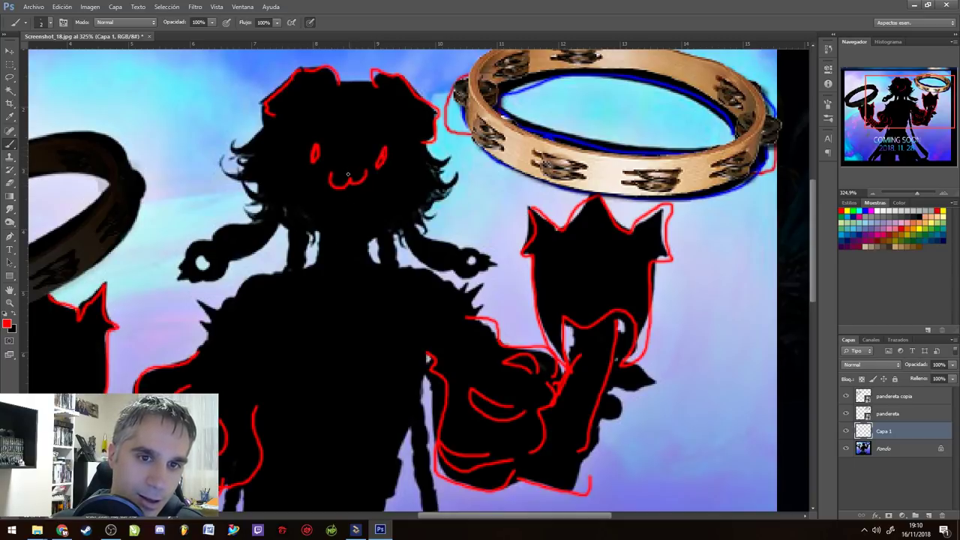
{"action": "left_click_drag", "start_coordinate": [299, 140], "coordinate": [321, 129]}
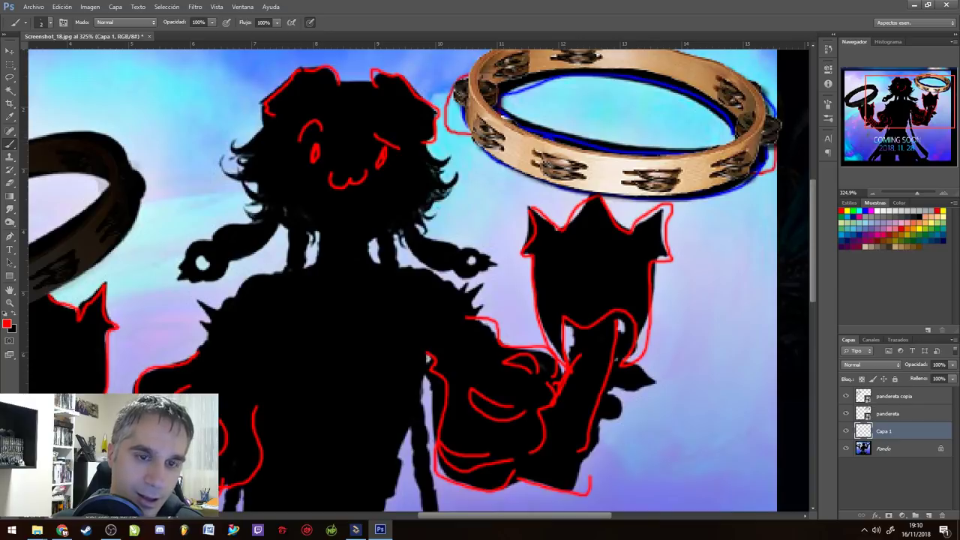
{"action": "key", "text": "z"}
{"action": "left_click_drag", "start_coordinate": [570, 258], "coordinate": [474, 257]}
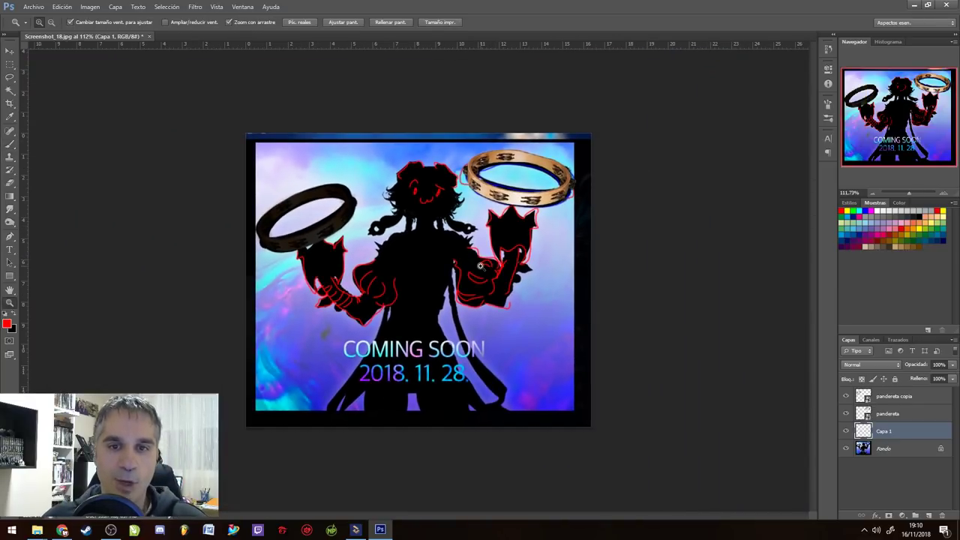